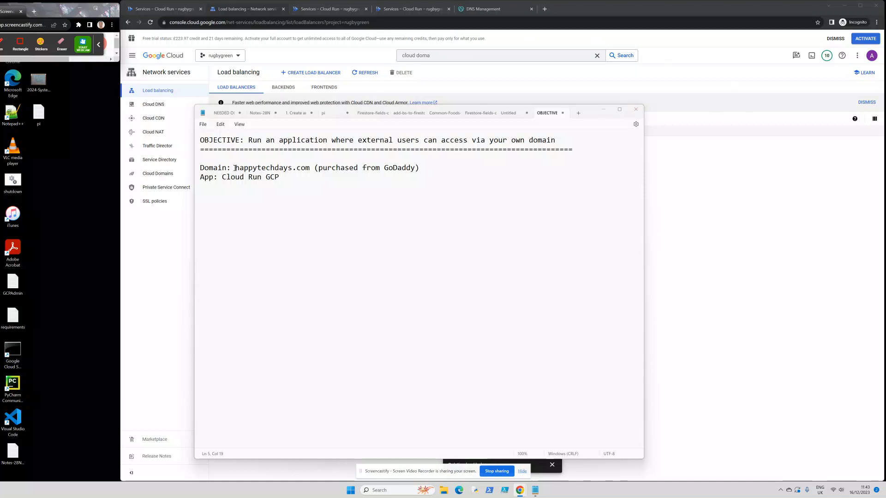
- Verify in GoDaddy that happytechdays.com lists the four ns-cloud googledomains.com nameservers
left_click_drag(235, 168, 312, 169)
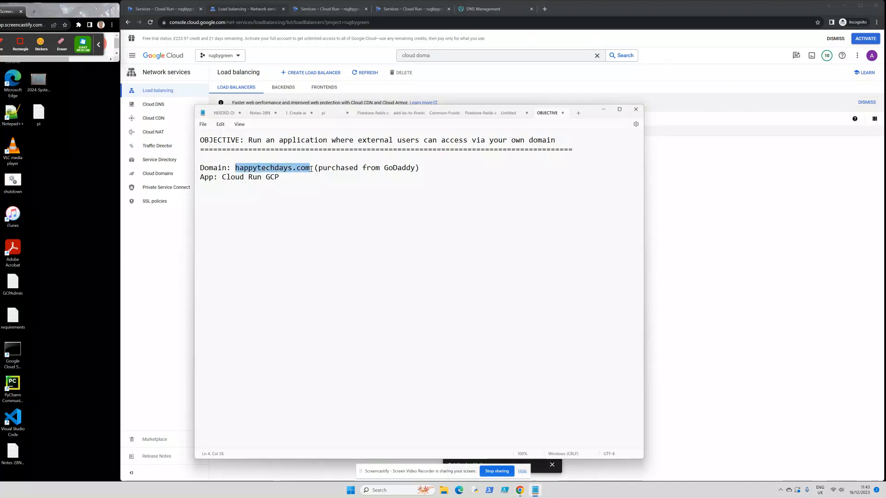
left_click(325, 197)
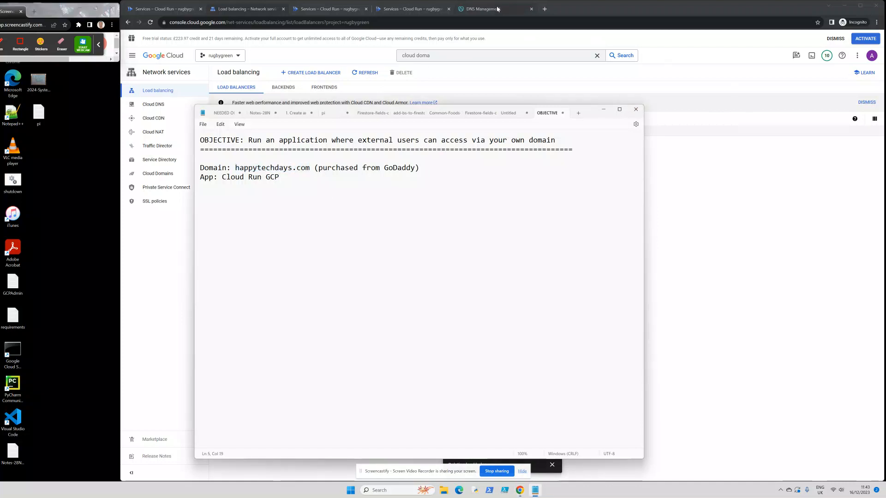
left_click(477, 9)
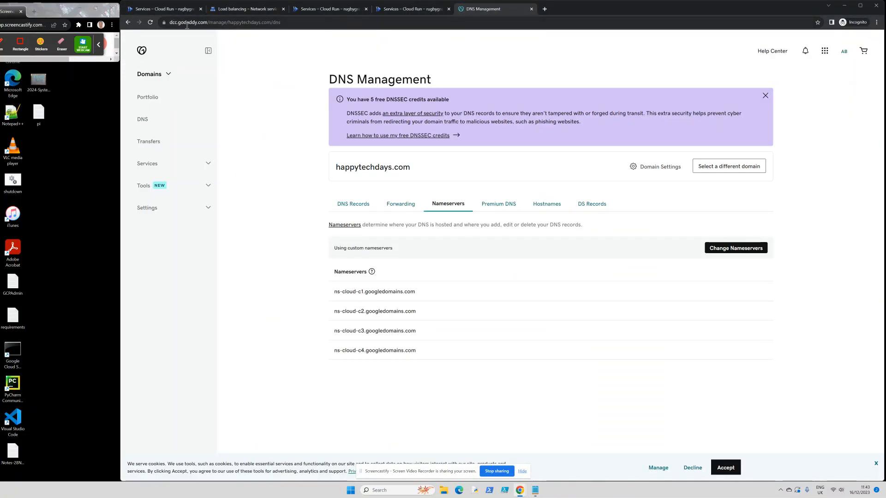
left_click(148, 76)
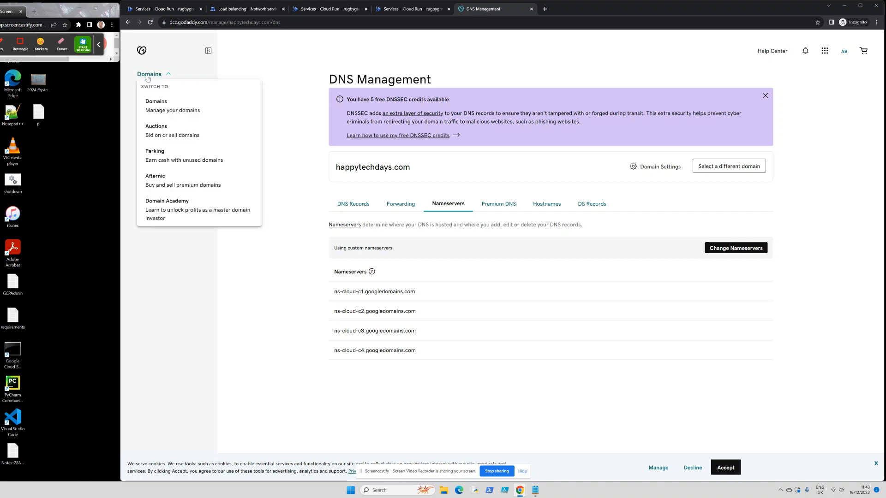
left_click(282, 67)
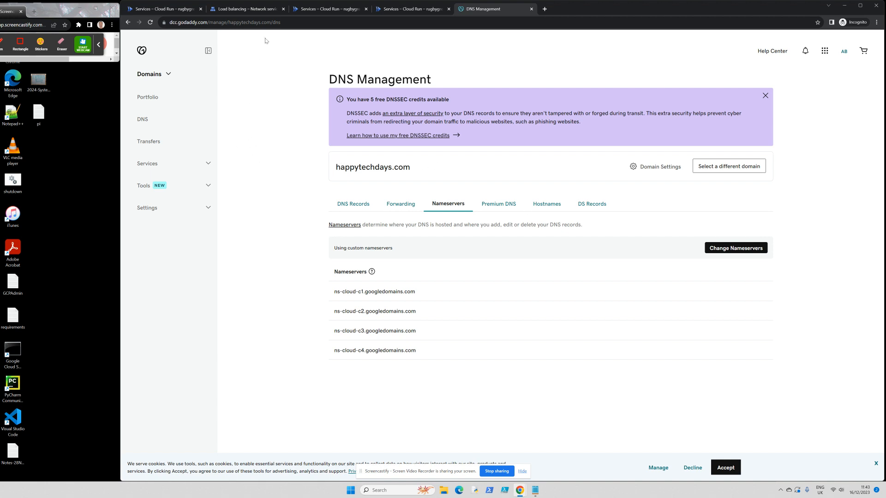
left_click(150, 9)
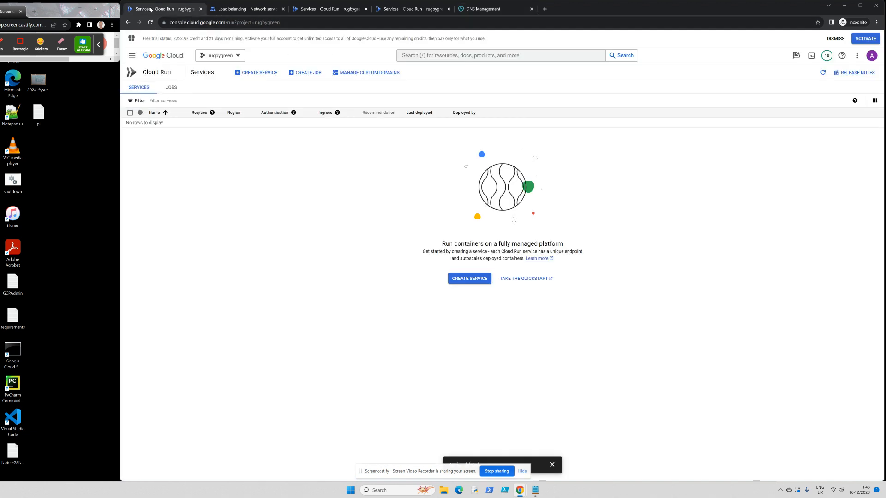
left_click(250, 9)
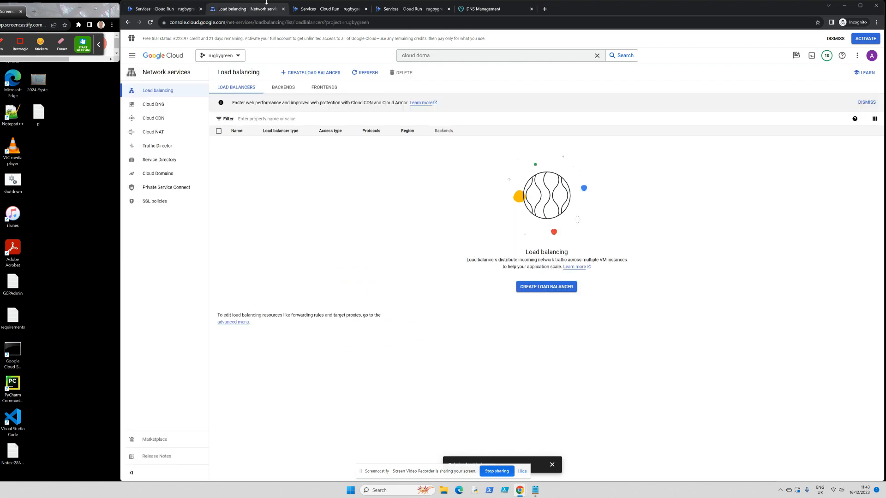
left_click(158, 104)
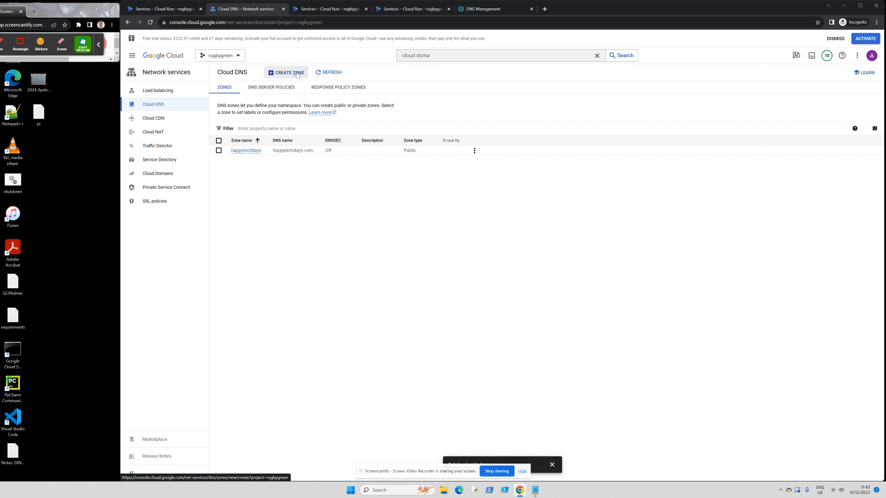
left_click(247, 151)
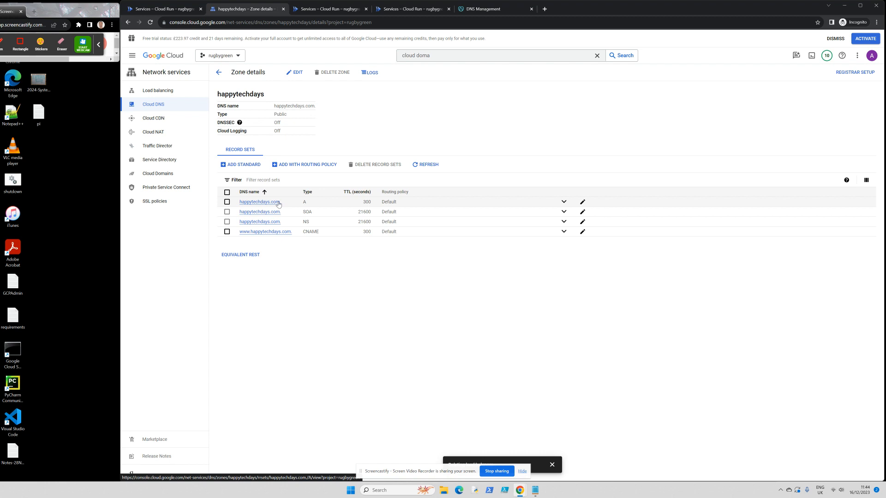
left_click(268, 232)
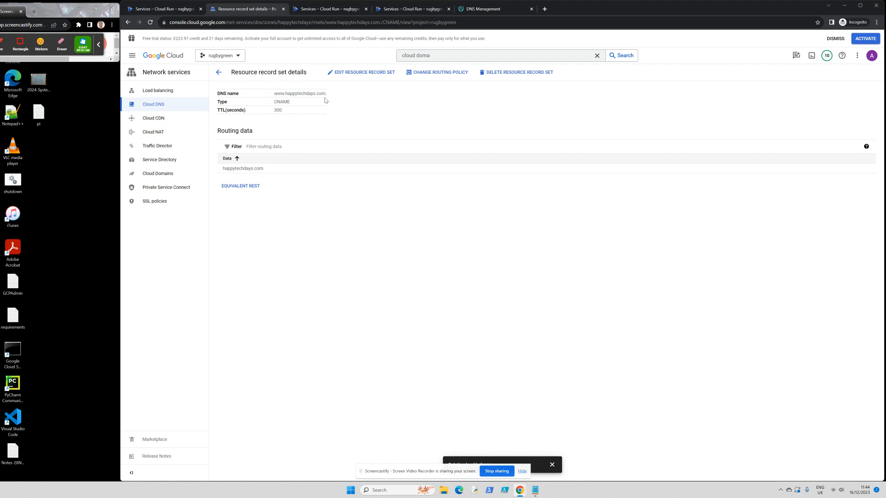
left_click(217, 74)
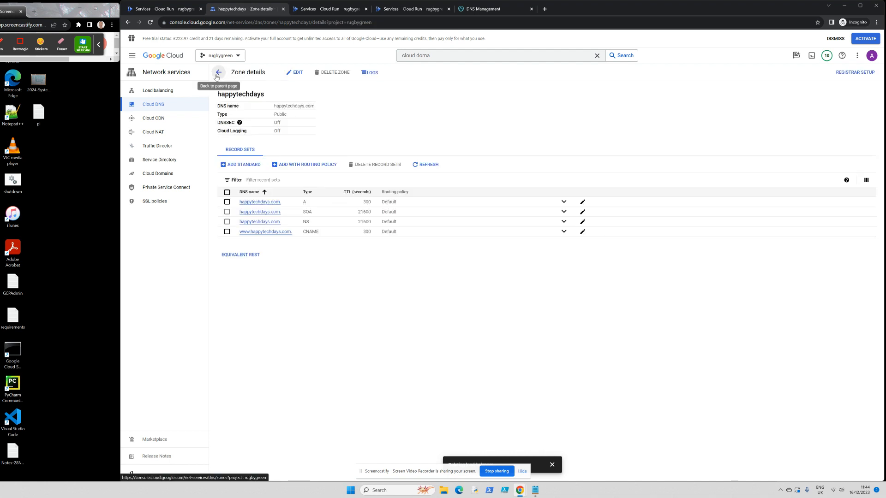
- Inspect the happytechdays.com A record and its IP 34.128.178.148
left_click(261, 204)
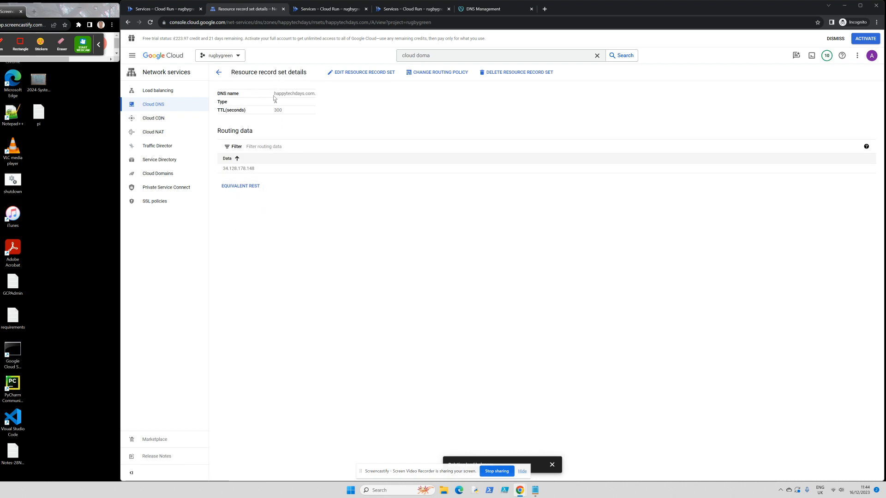
left_click_drag(274, 95, 315, 95)
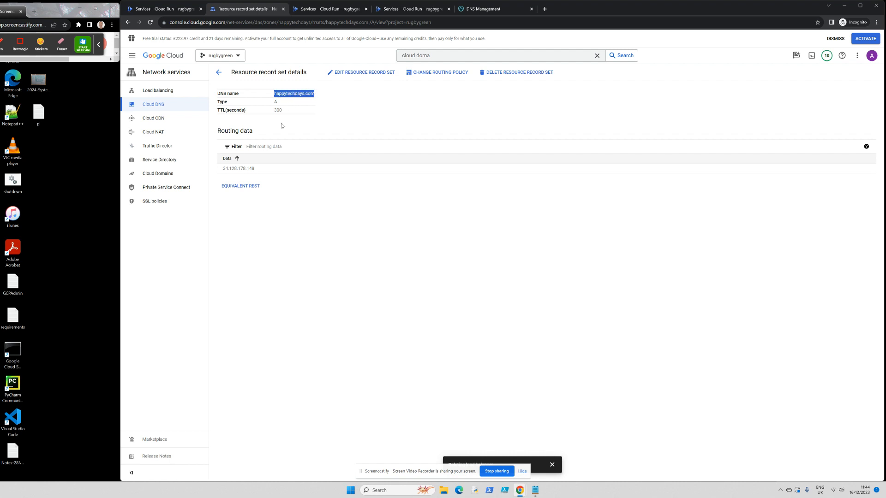
left_click_drag(224, 168, 258, 169)
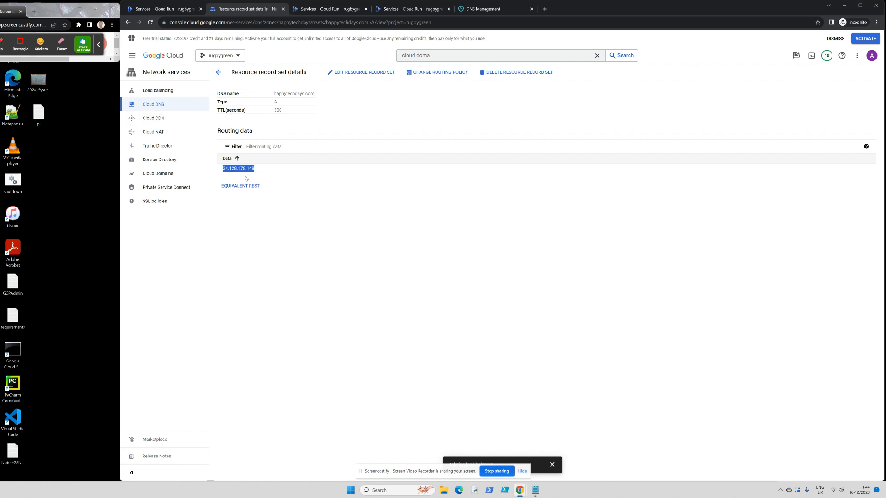
left_click(262, 178)
left_click_drag(254, 169, 223, 169)
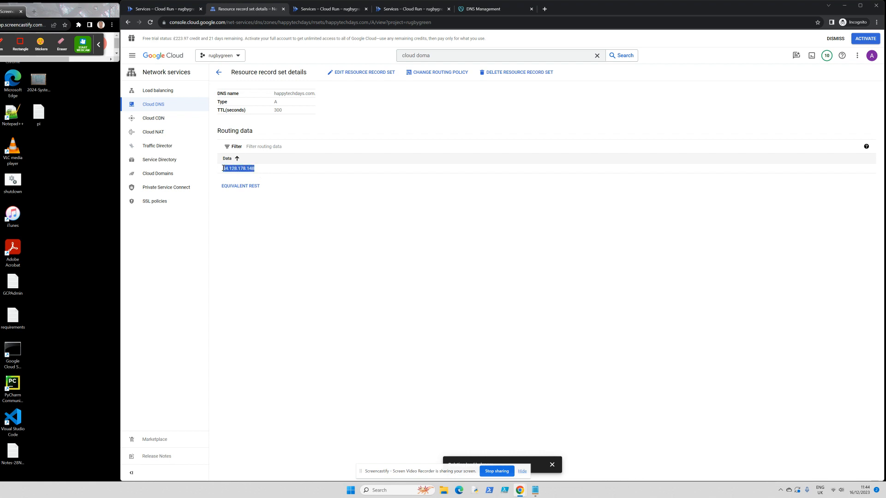
left_click(218, 73)
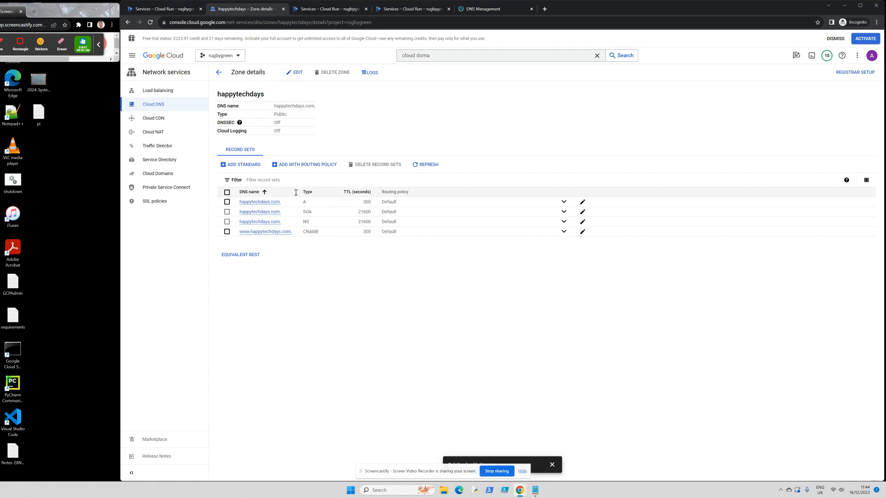
- Compare the zone's NS record nameservers against GoDaddy's list, then return to Cloud Run Services
left_click(253, 224)
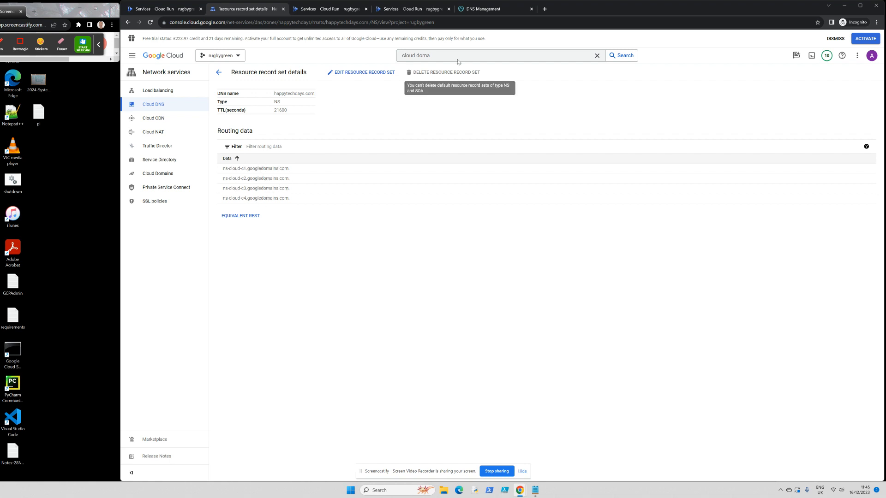
left_click(480, 10)
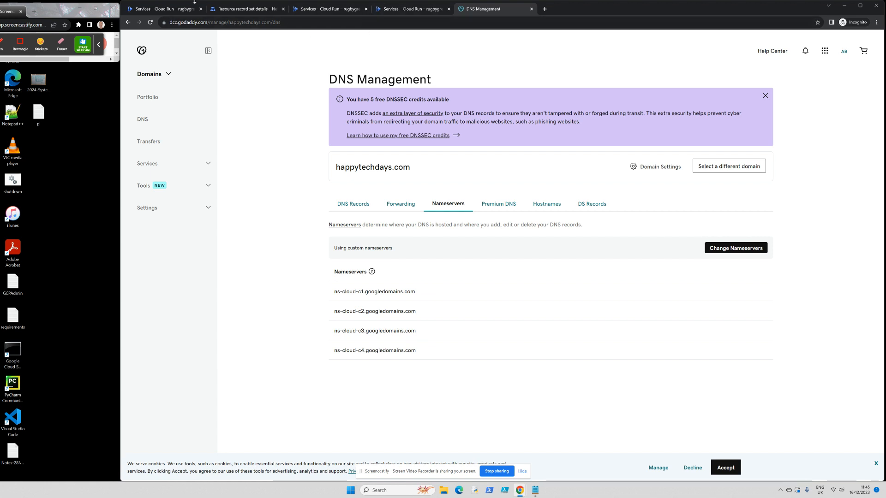
left_click(158, 9)
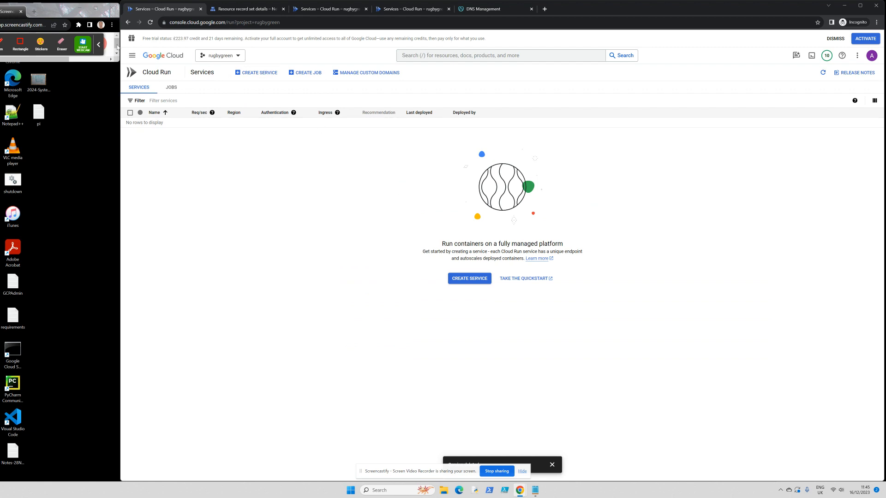
- Start a new Cloud Run service using the hello demo container image
left_click(471, 280)
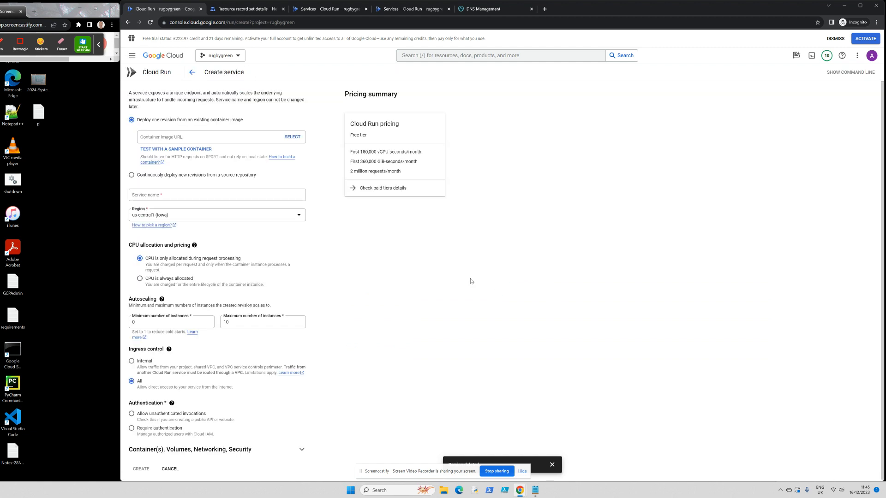
left_click(293, 137)
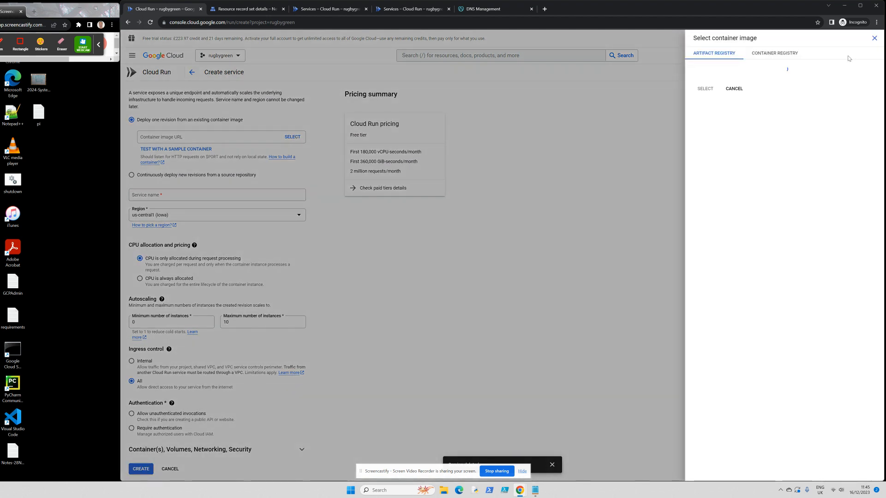
left_click(791, 57)
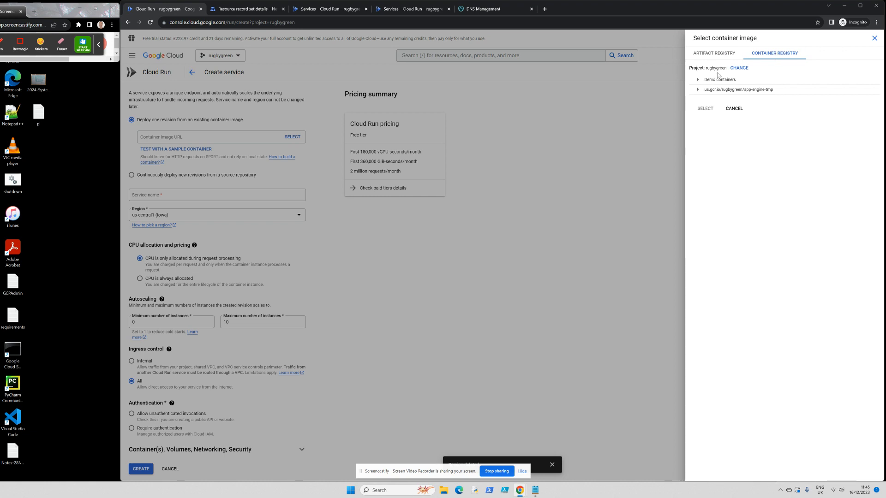
left_click(697, 83)
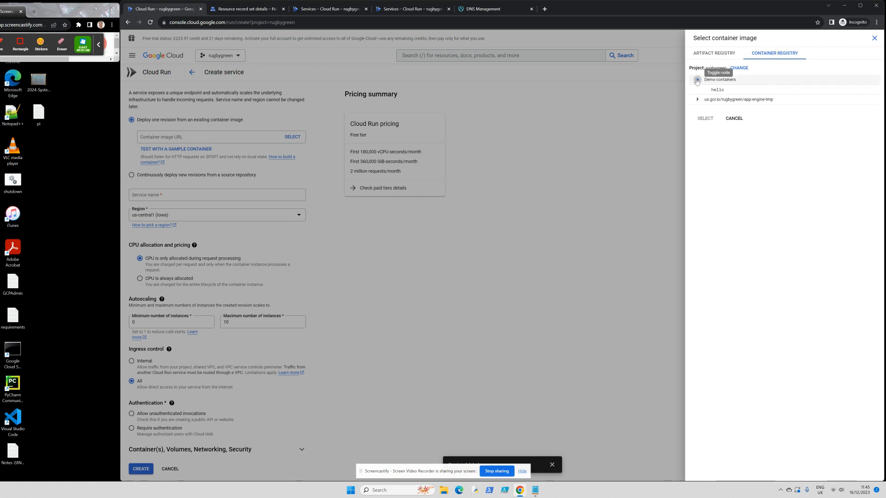
left_click(722, 90)
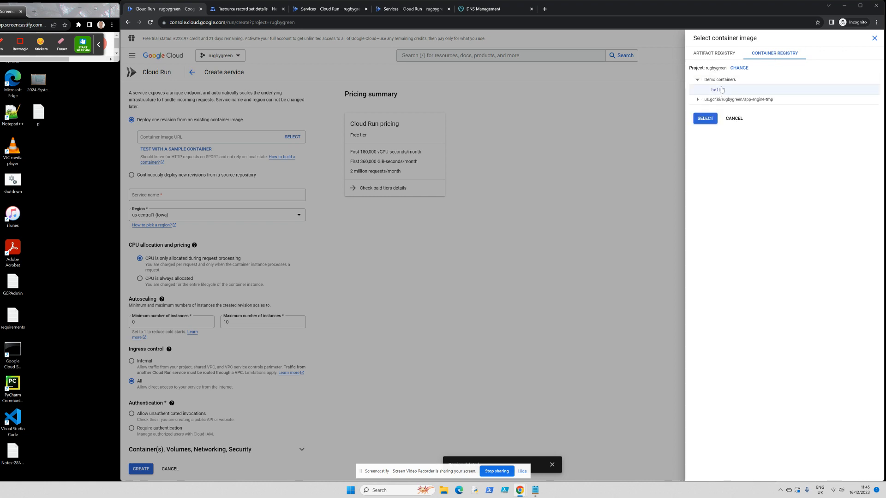
left_click(703, 118)
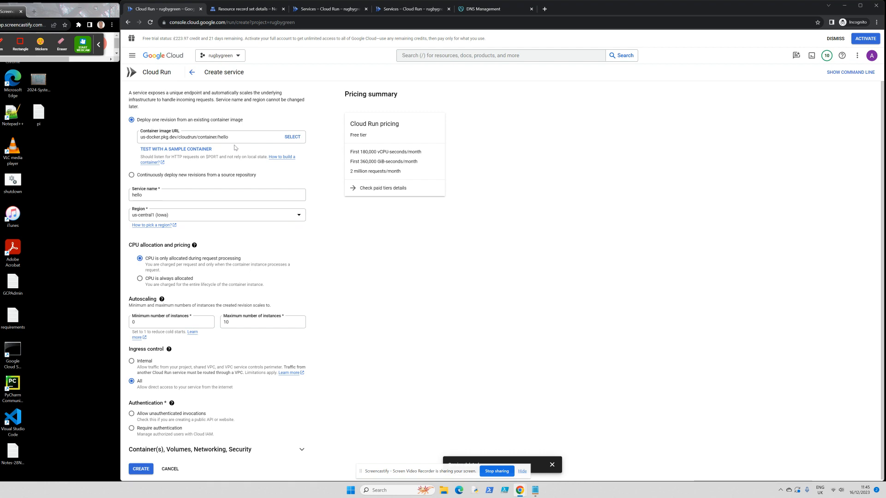
- Name the service hello-testapp, allow unauthenticated invocations, and create it
left_click(152, 197)
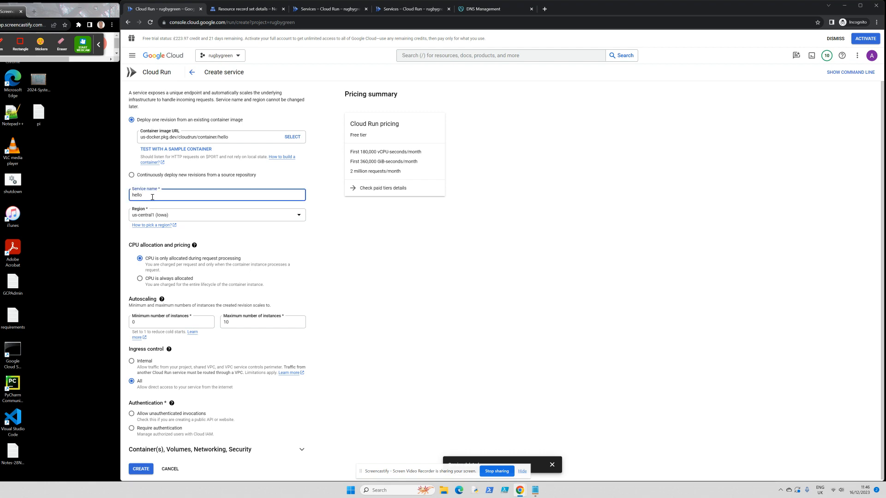
type("-testapp")
left_click(196, 236)
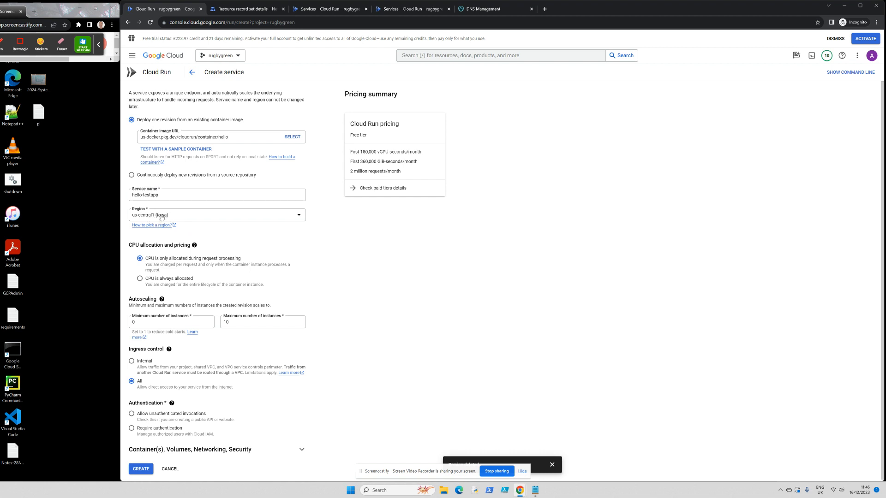
left_click(131, 415)
left_click(141, 469)
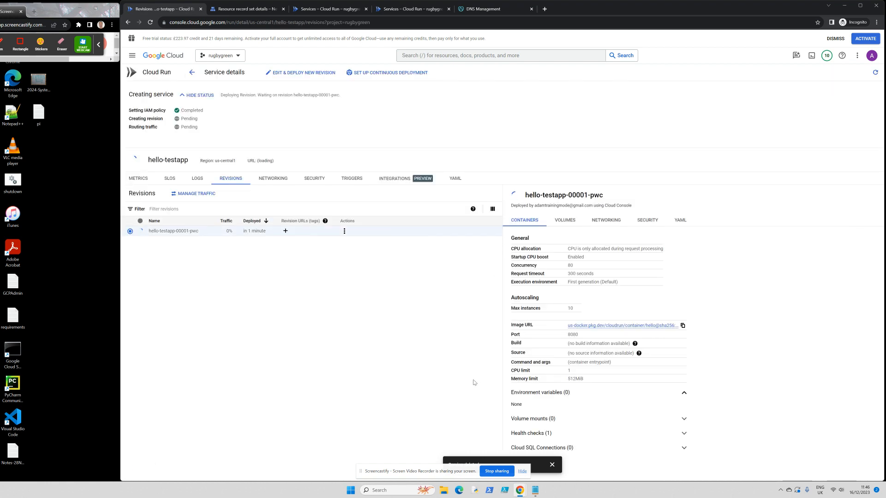
- Open hello-testapp's run.app URL to show the 'It's running!' page
left_click_drag(54, 16, 111, 21)
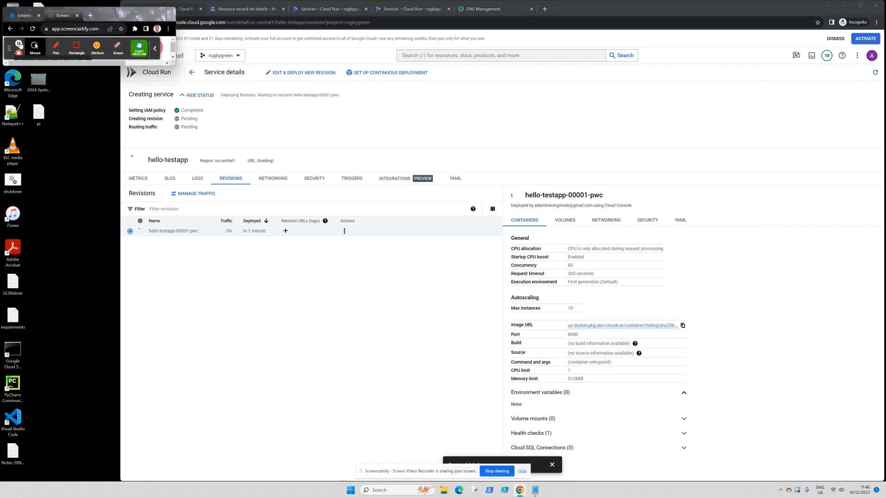
left_click(20, 44)
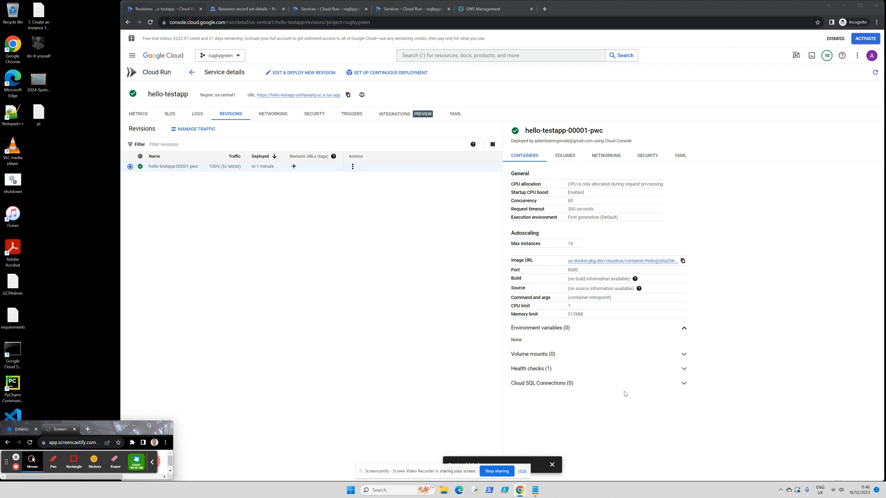
left_click(304, 98)
left_click(304, 95)
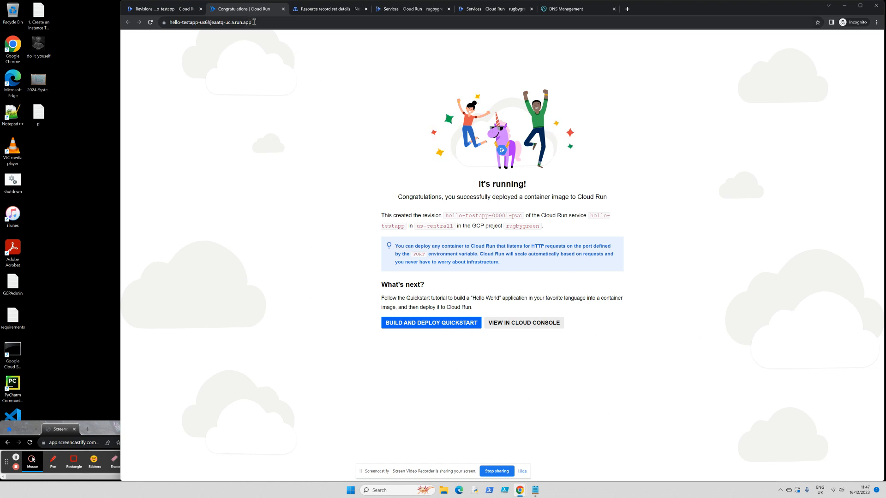
- Select the service URL, then return to the happytechdays.com NS record details
left_click_drag(254, 22, 170, 17)
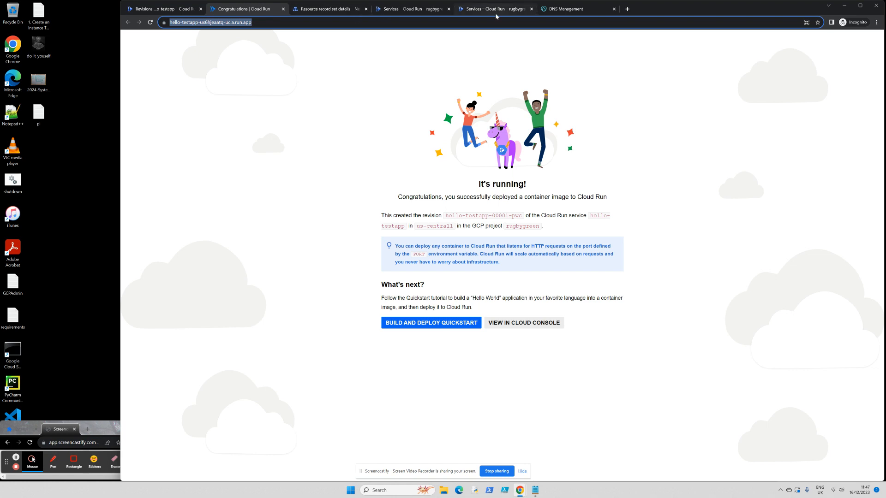
left_click(330, 9)
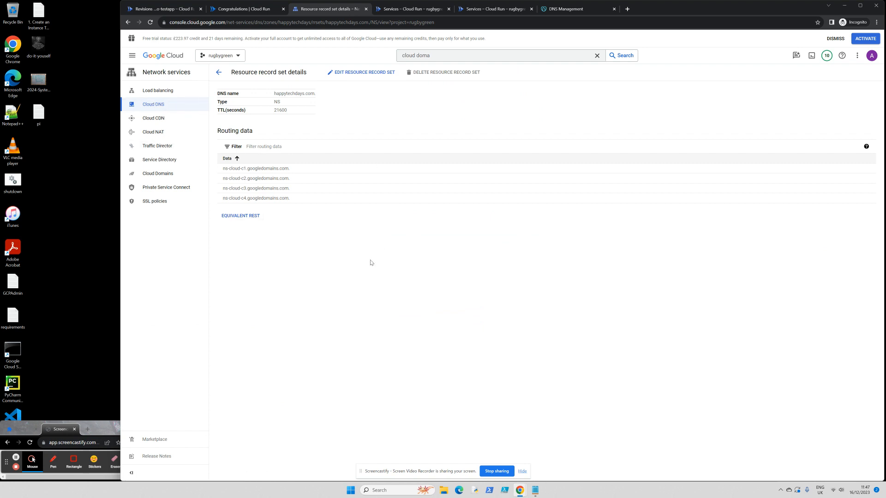
- Go to Load balancing and begin creating a new load balancer
left_click(162, 91)
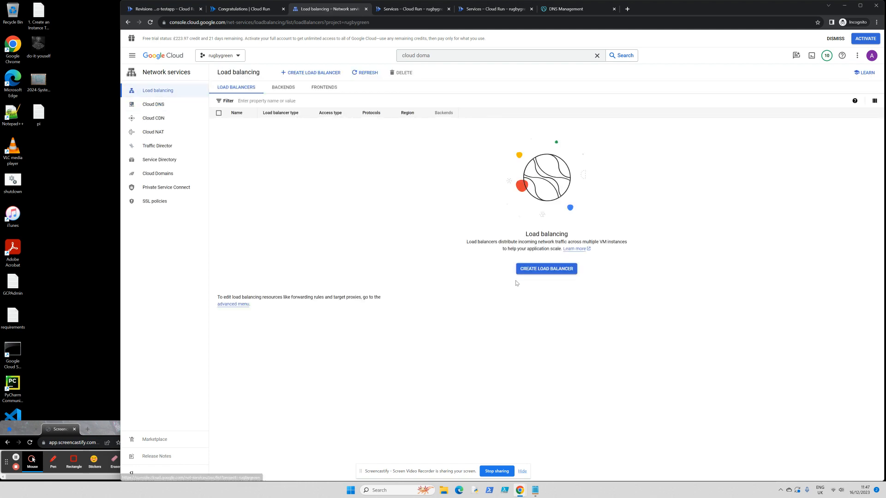
left_click(556, 270)
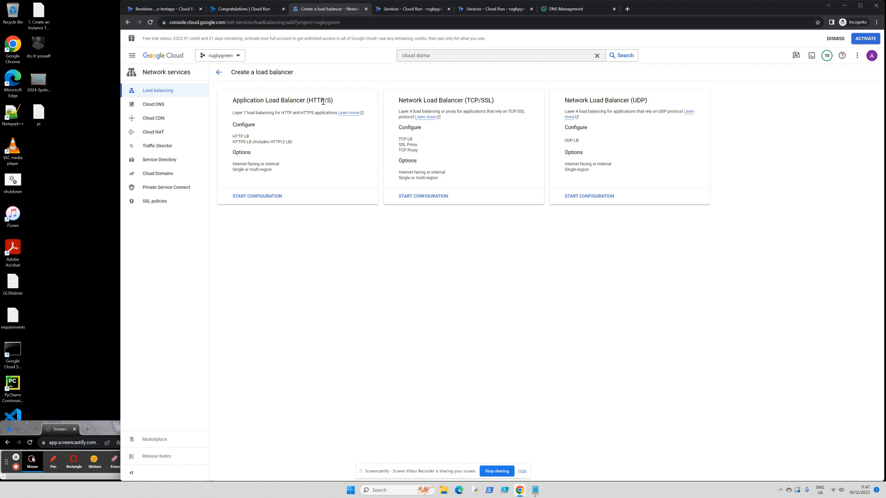
- Choose an internet-facing global external Application Load Balancer (HTTP/S)
left_click(257, 196)
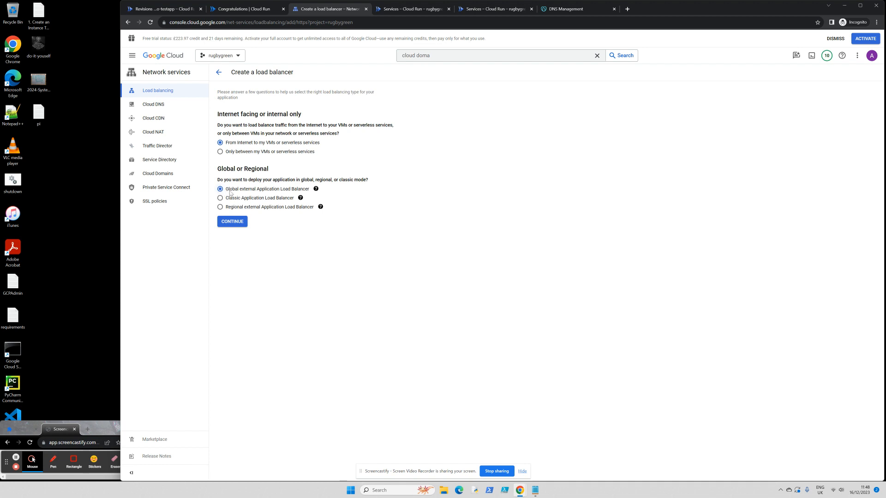
left_click(232, 223)
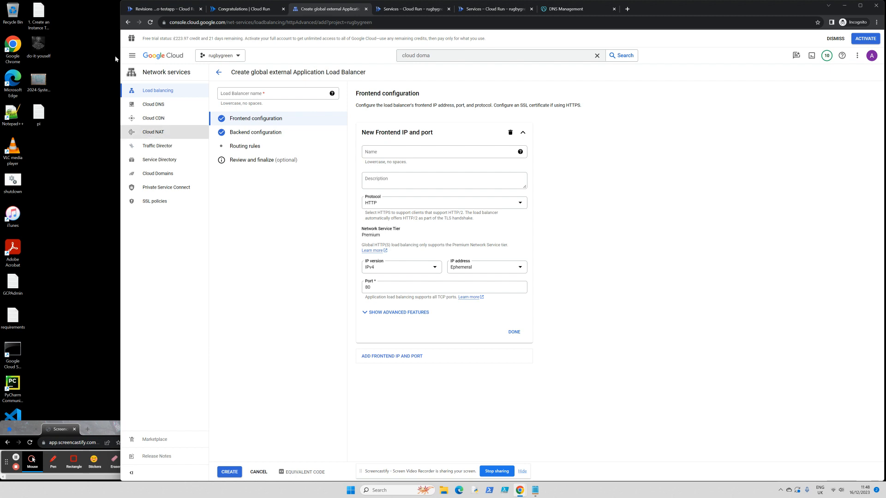
- Name the load balancer mylb
left_click(252, 92)
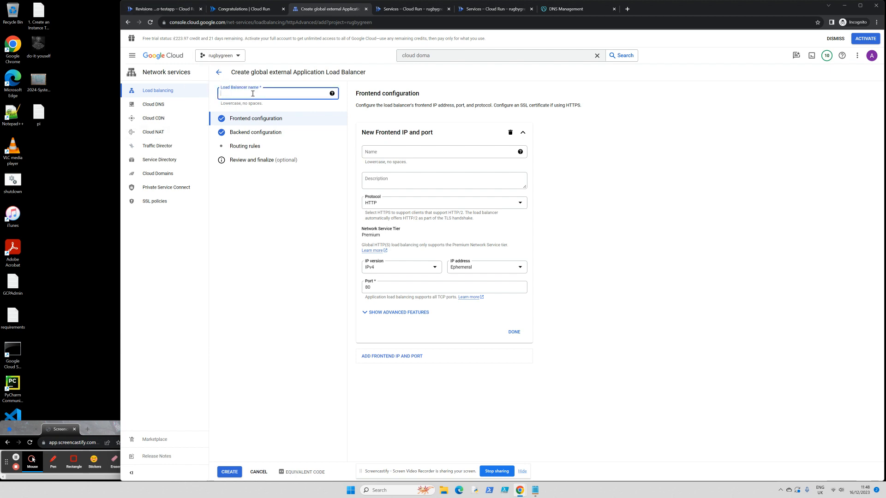
type("mt")
key("BackSpace")
key("BackSpace")
- Name the frontend mylb-front and set a 5-second HTTP keepalive timeout
left_click(419, 150)
type("my")
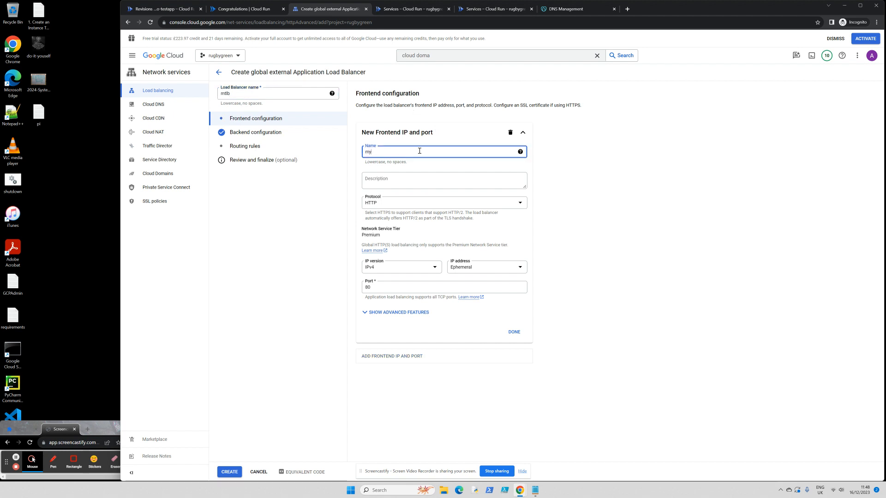
type("lb-front")
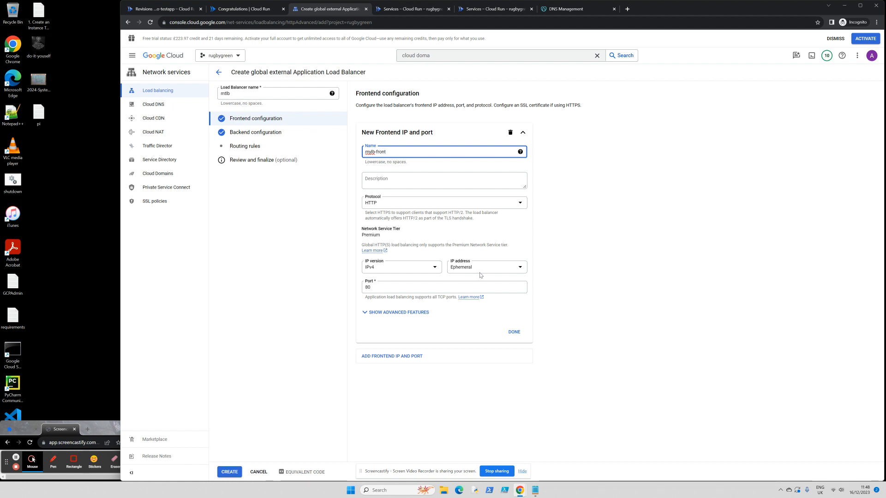
left_click(365, 312)
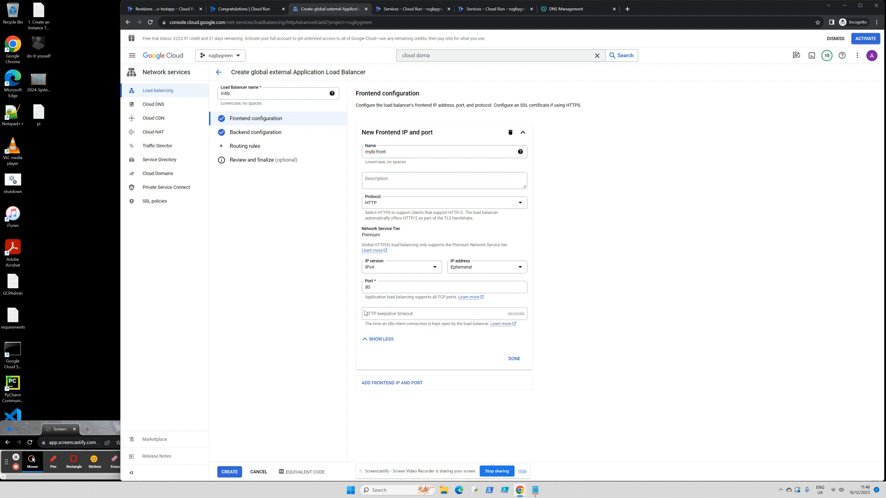
left_click(479, 311)
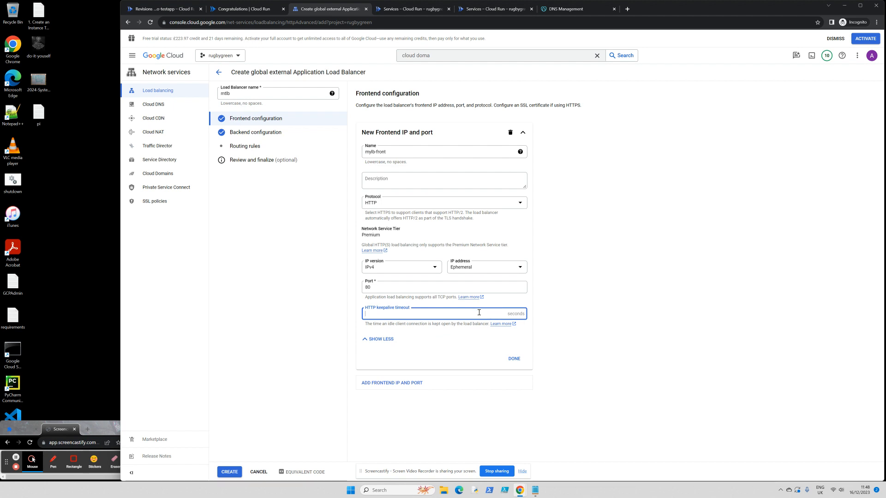
left_click(500, 269)
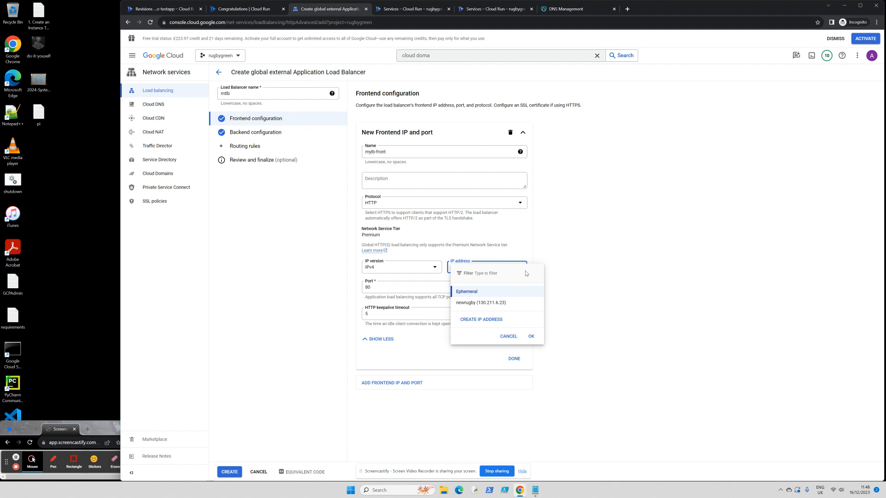
- Reserve static IP myapp-external-cloudrun and finish the HTTP port 80 frontend with it
left_click(492, 318)
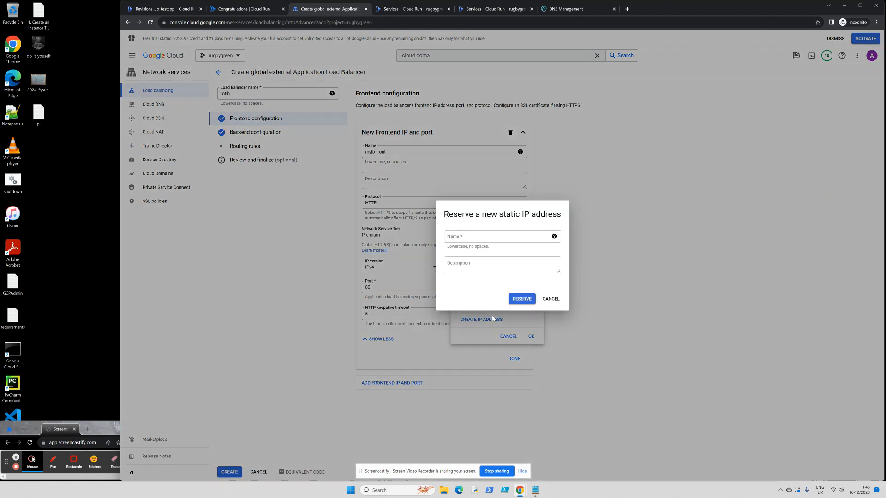
left_click(502, 237)
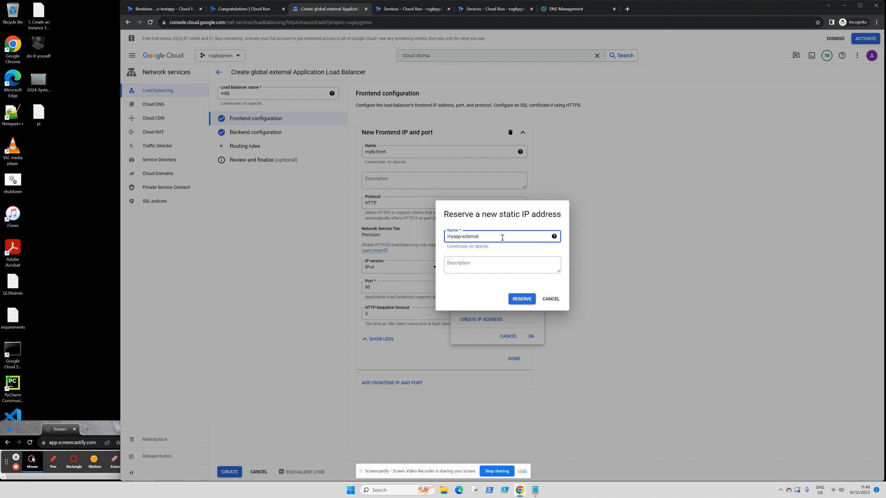
type("cloud")
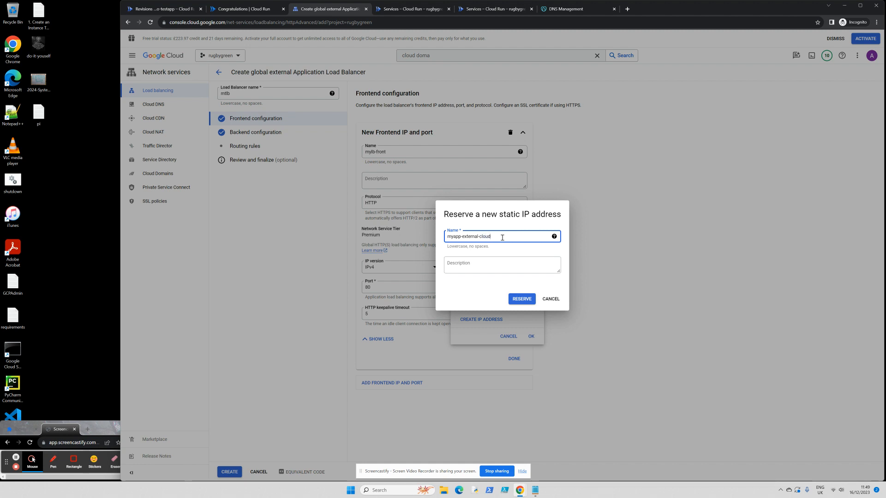
type("run")
left_click(519, 300)
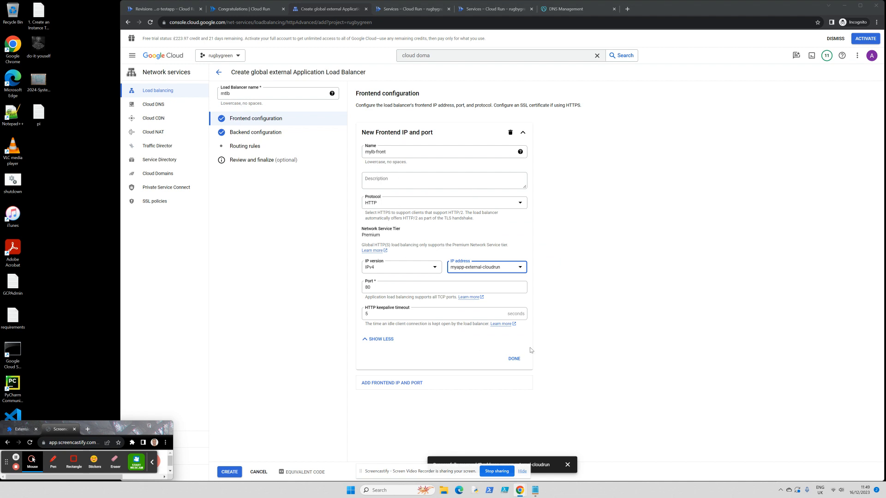
left_click(515, 359)
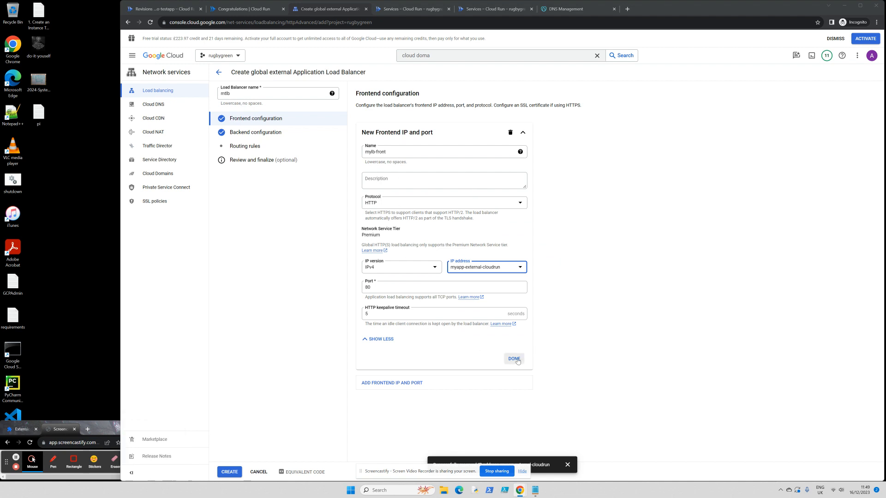
- Move to the load balancer's backend configuration and start creating a new backend service
left_click(250, 137)
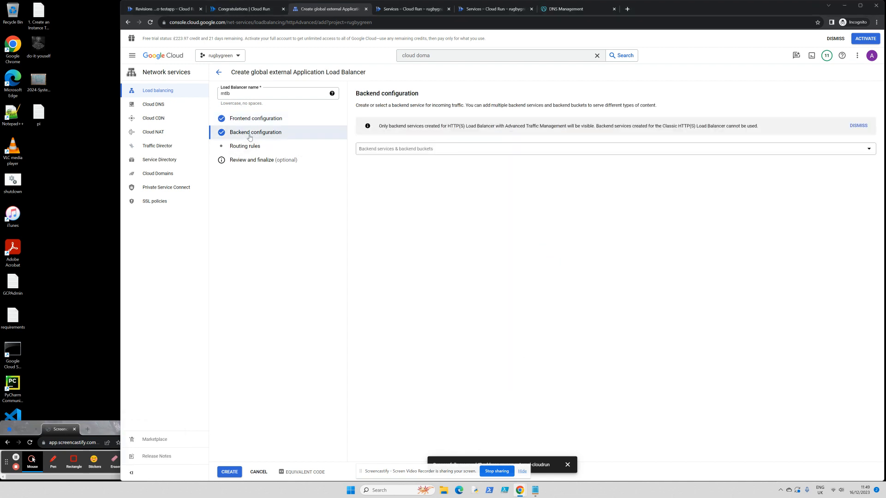
left_click(461, 147)
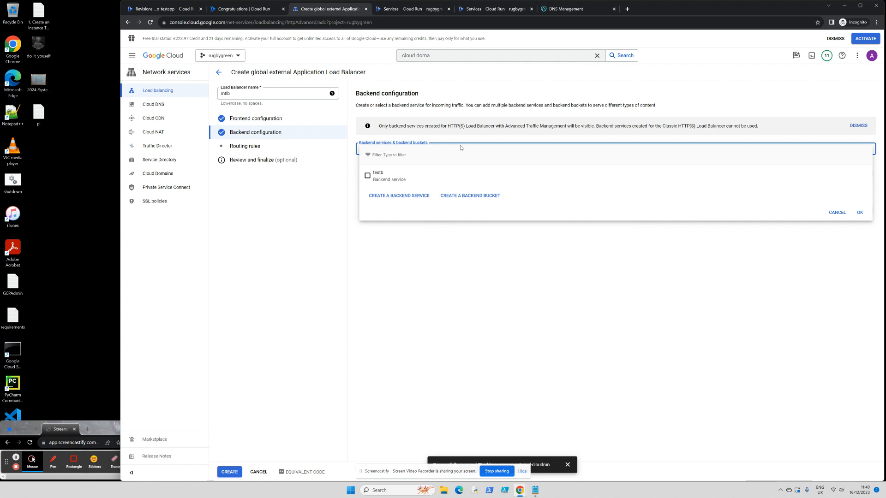
left_click(418, 196)
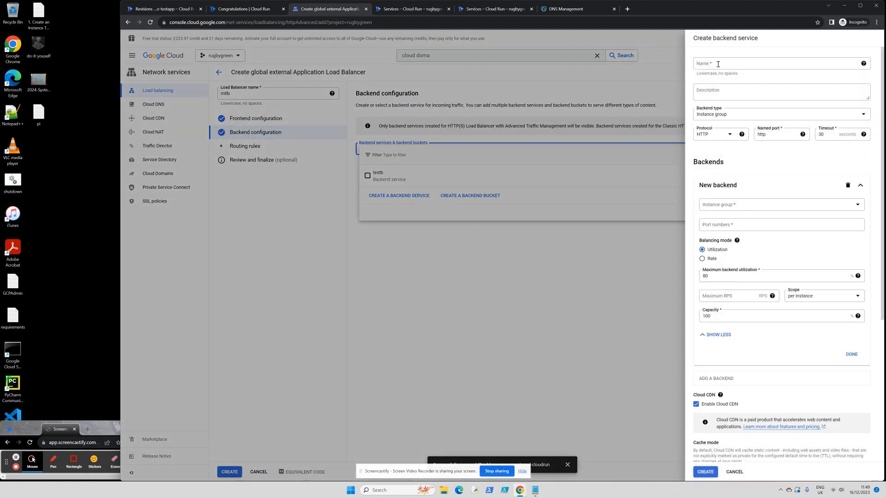
- Name the backend service backebd-app and set its backend type to Serverless network endpoint group
left_click(718, 67)
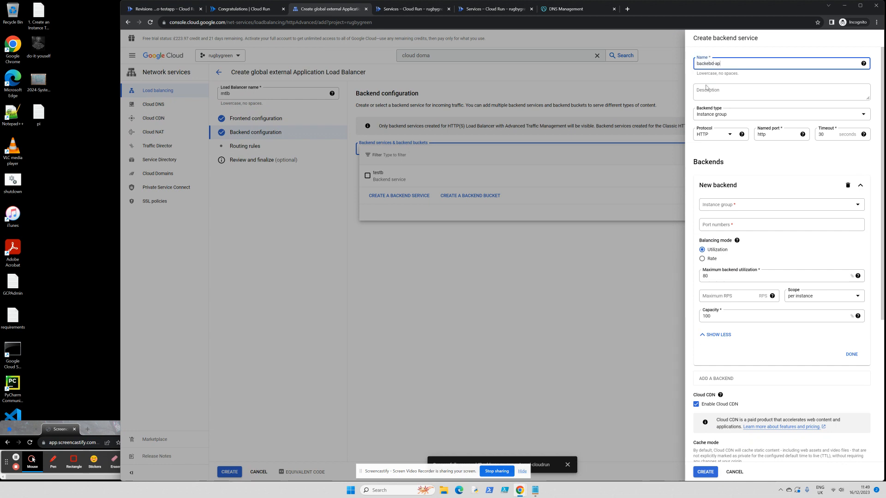
left_click(743, 116)
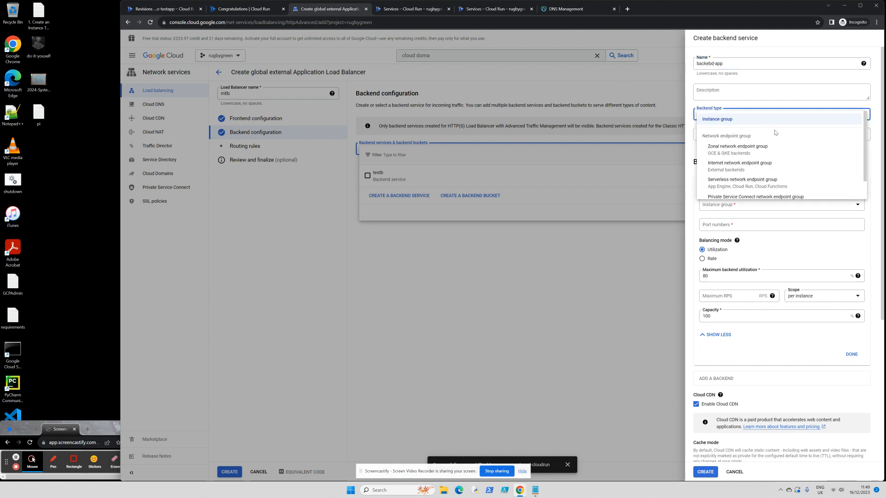
scroll(776, 132, "down", 1)
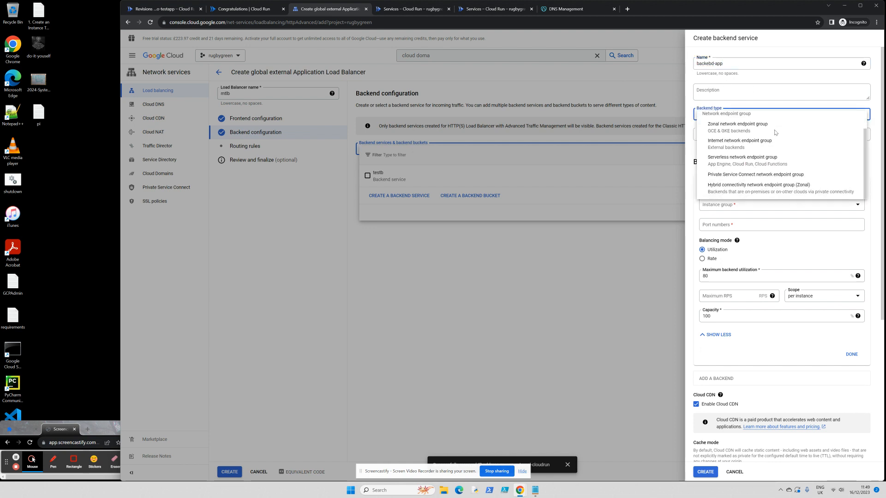
left_click(743, 161)
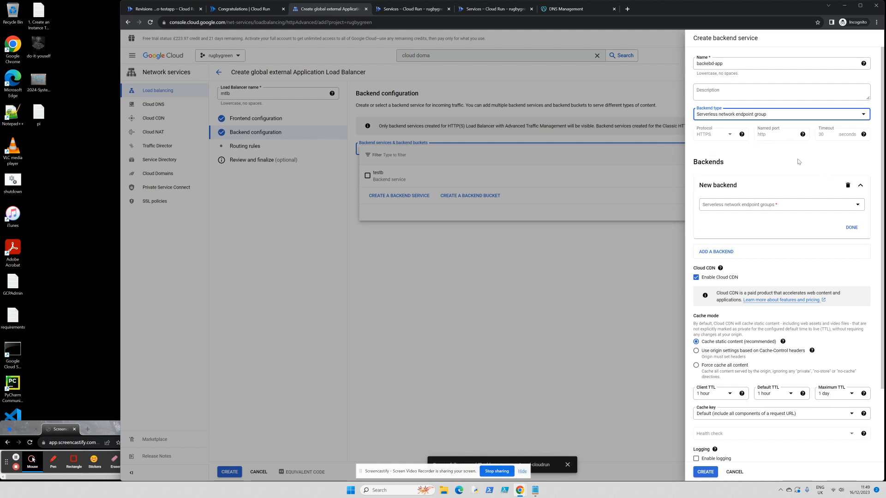
left_click(791, 205)
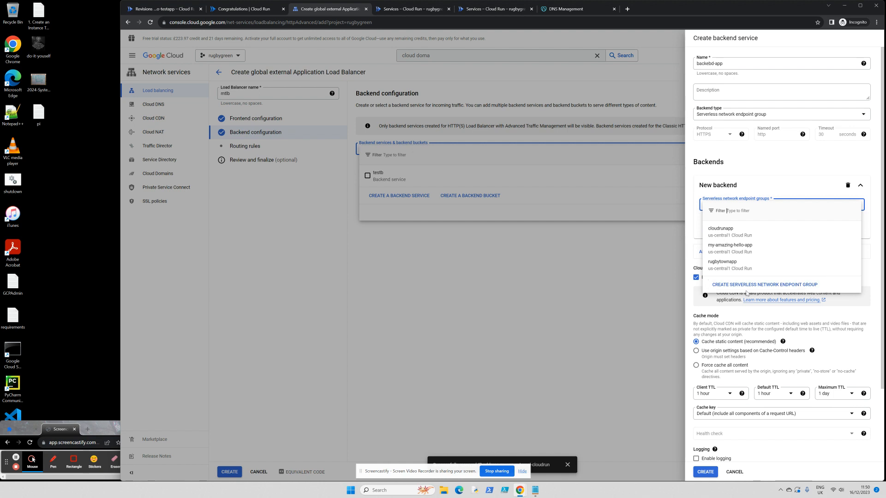
- Create serverless endpoint group myapp in us-central1 (Iowa) targeting Cloud Run service hello-testapp
left_click(748, 284)
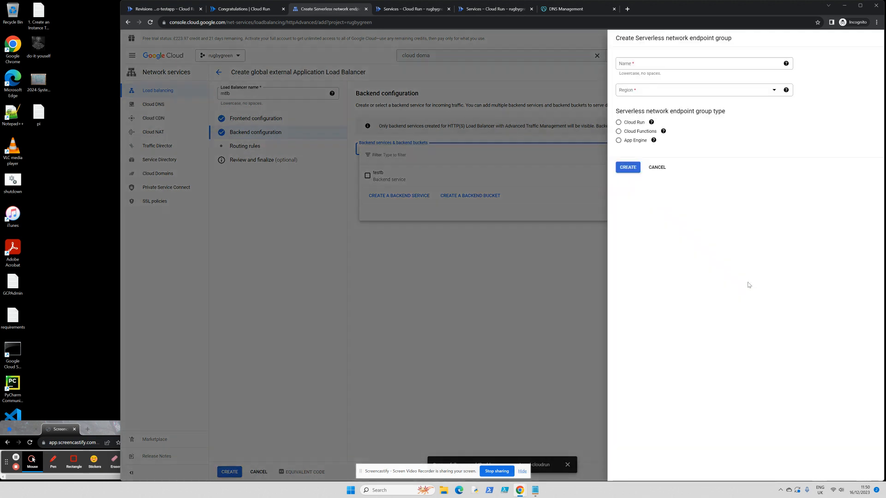
left_click(646, 65)
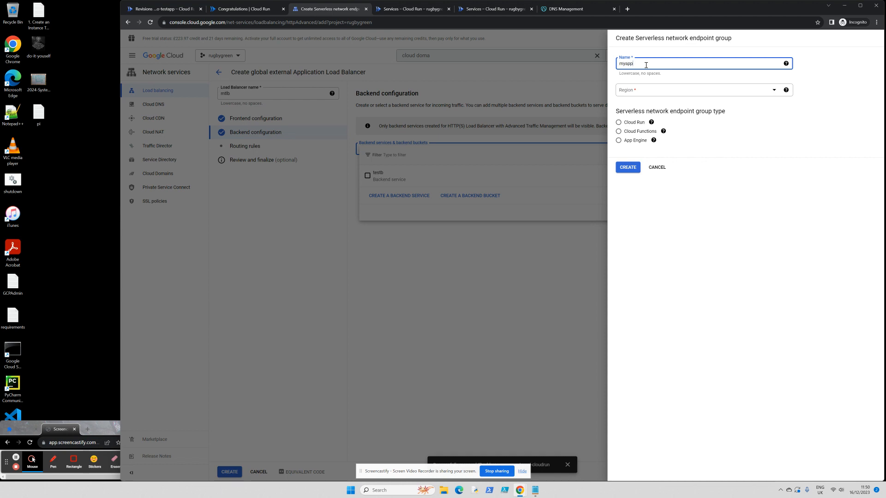
left_click(675, 91)
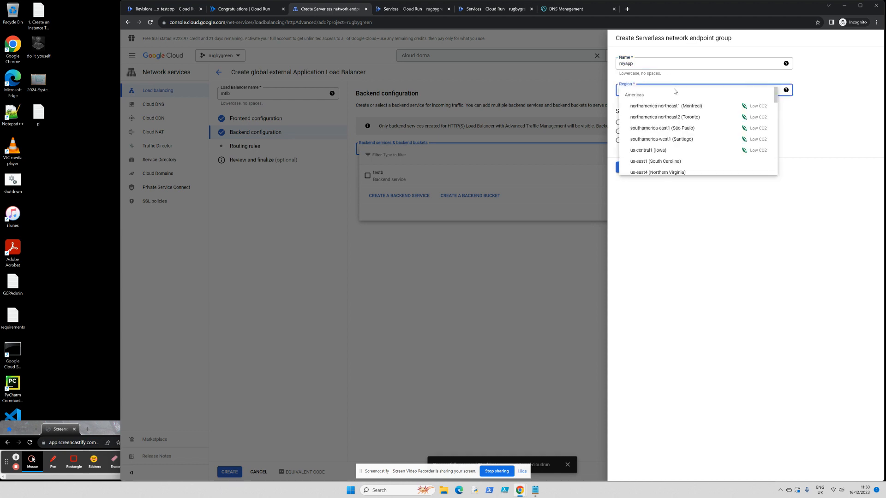
left_click(682, 150)
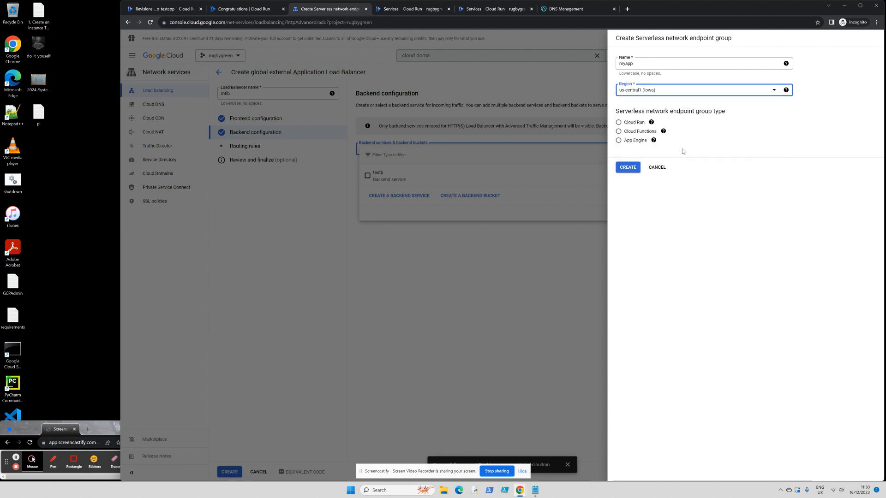
left_click(619, 122)
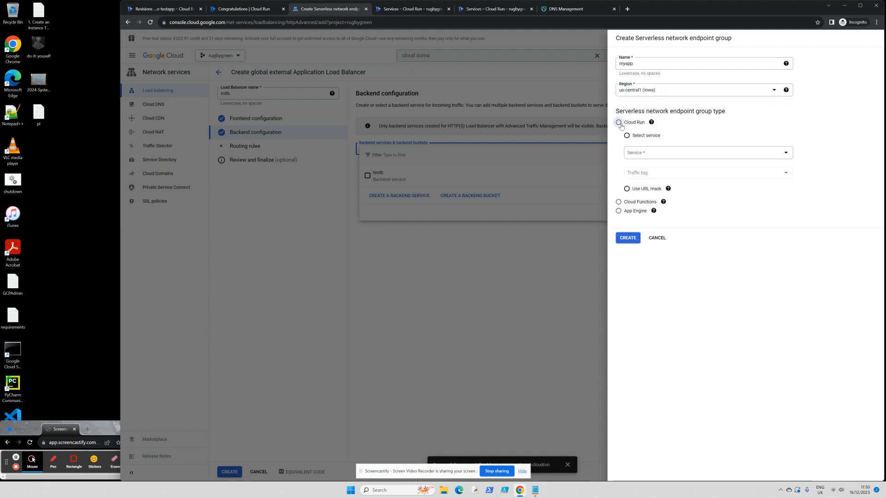
left_click(657, 156)
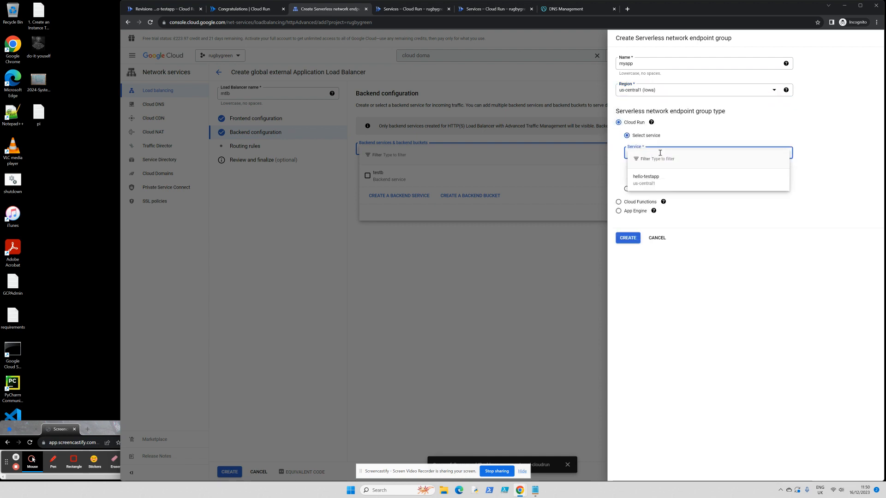
left_click(676, 182)
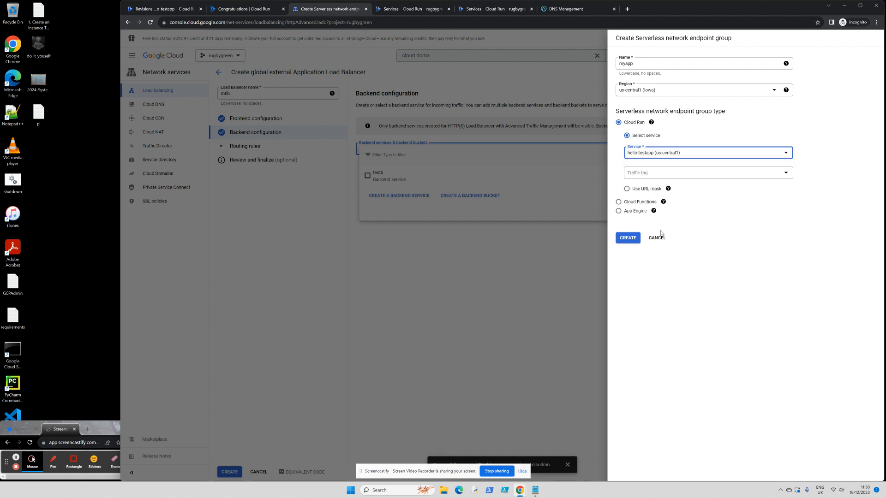
left_click(628, 238)
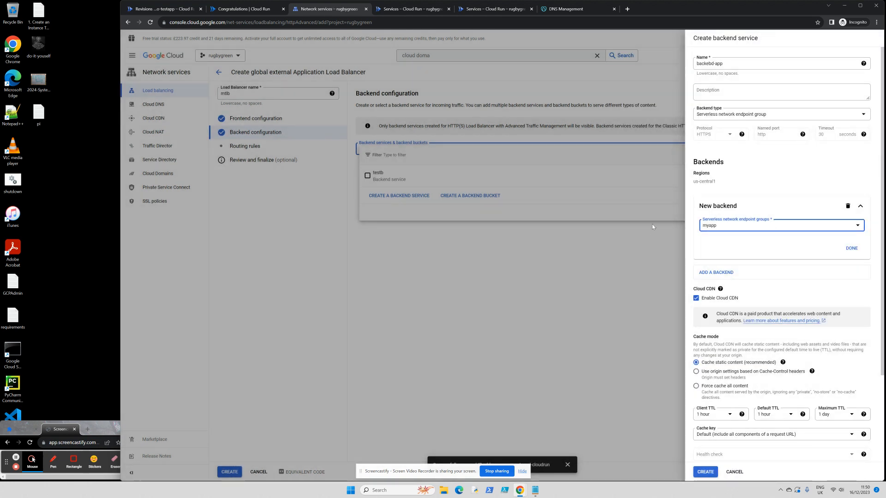
- Create the backebd-app backend service, confirm it, and build the mtlb load balancer
left_click(706, 472)
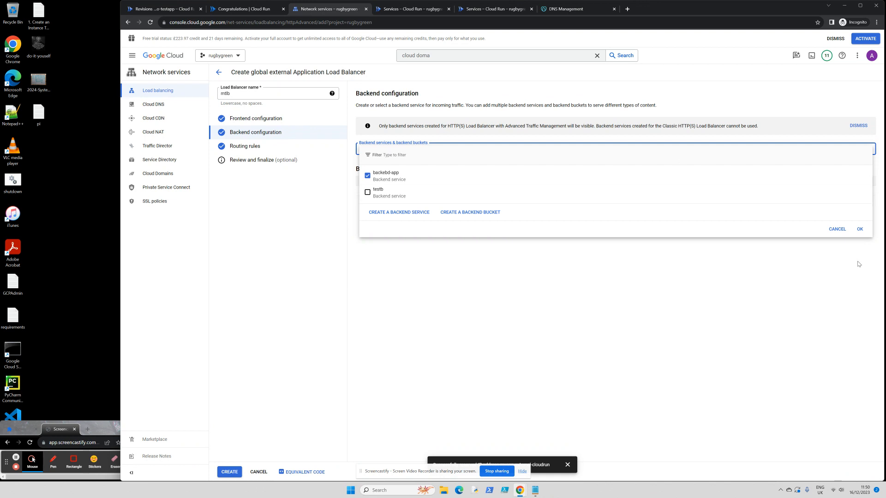
left_click(860, 230)
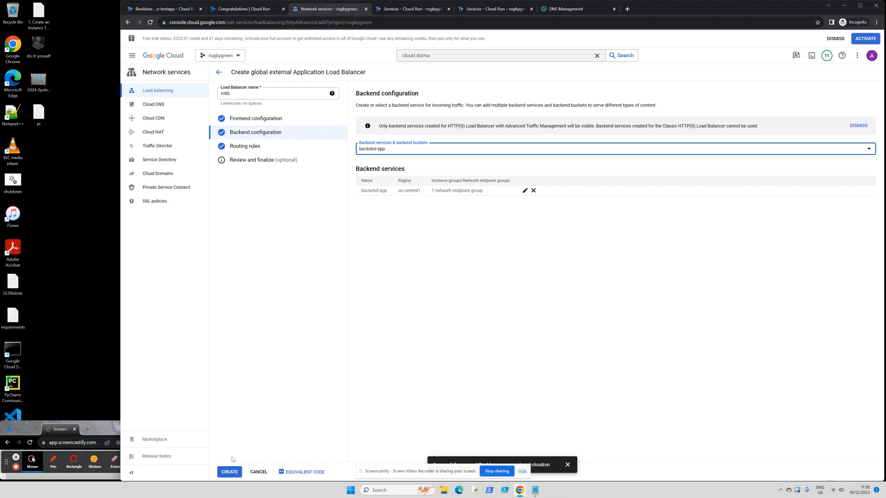
left_click(230, 471)
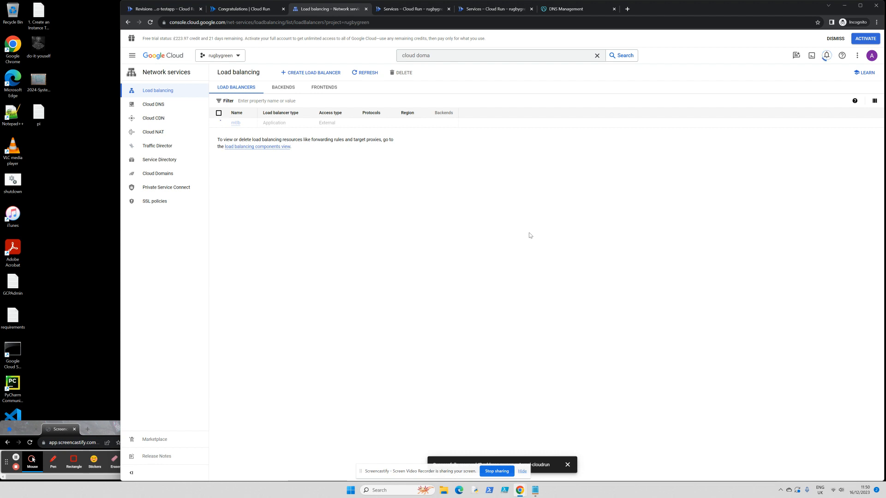
left_click(16, 459)
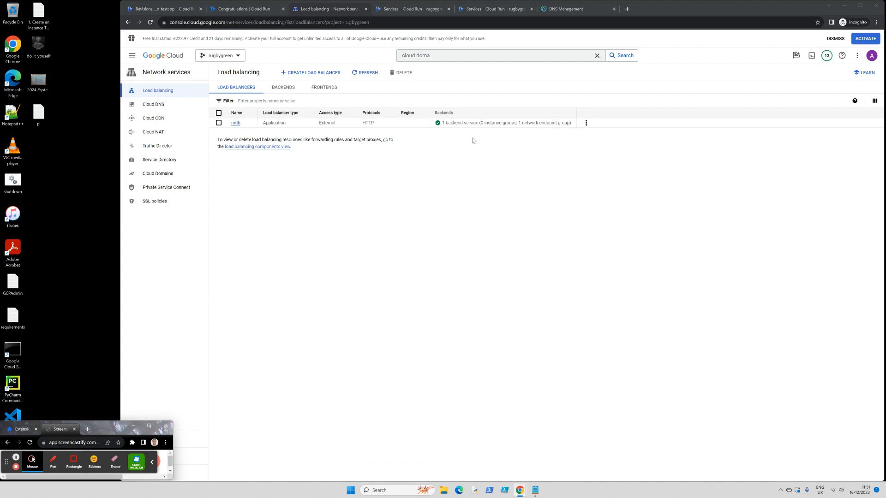
- Open the mtlb load balancer details and copy its frontend IP 34.160.165.255
left_click(236, 124)
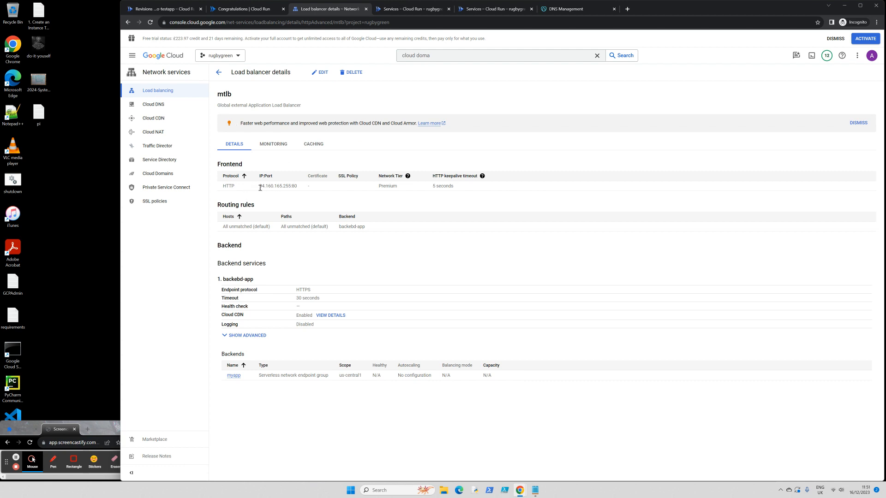
left_click_drag(261, 188, 292, 189)
right_click(286, 187)
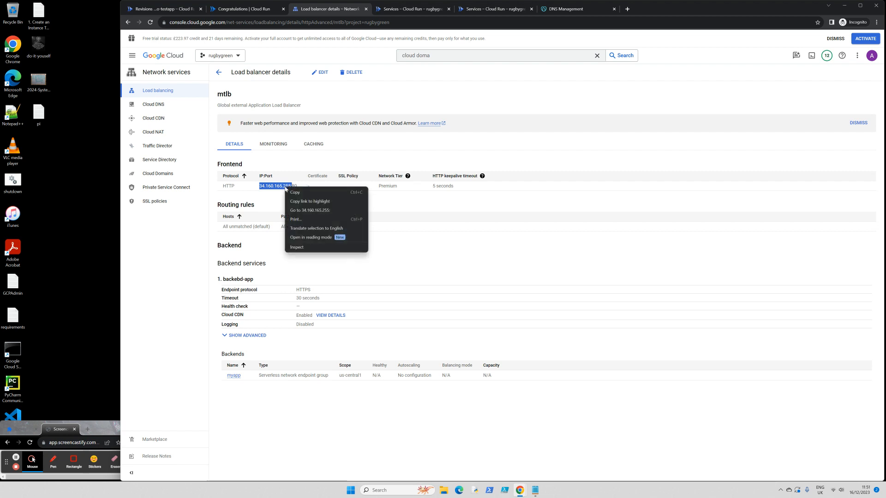
left_click(316, 198)
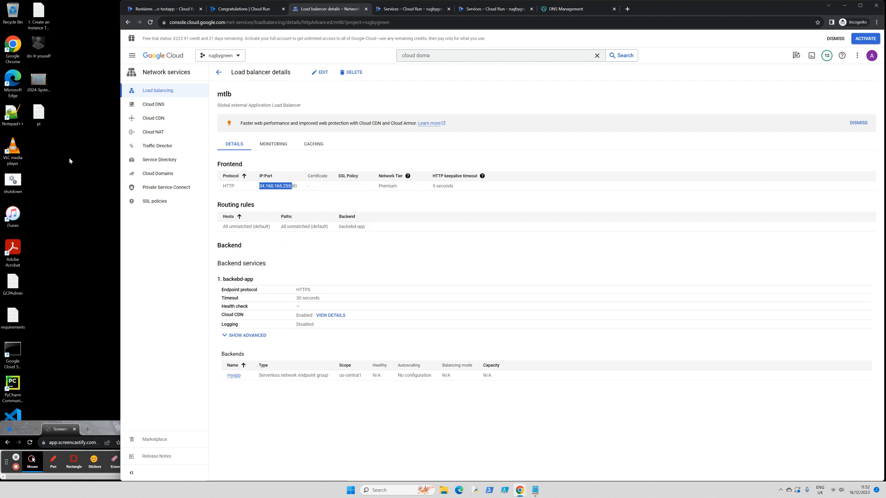
- Edit the happytechdays.com A record in zone happytechdays to use 34.160.165.255 (mylb-front) and save
left_click(153, 106)
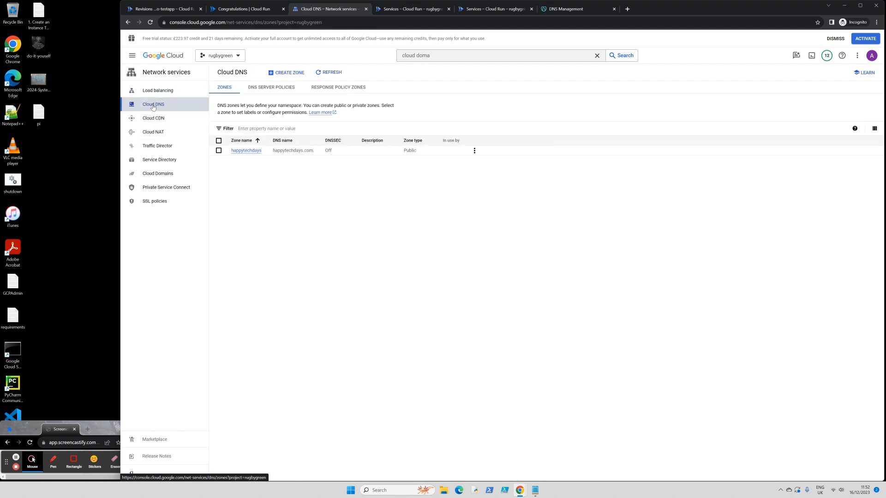
left_click(241, 152)
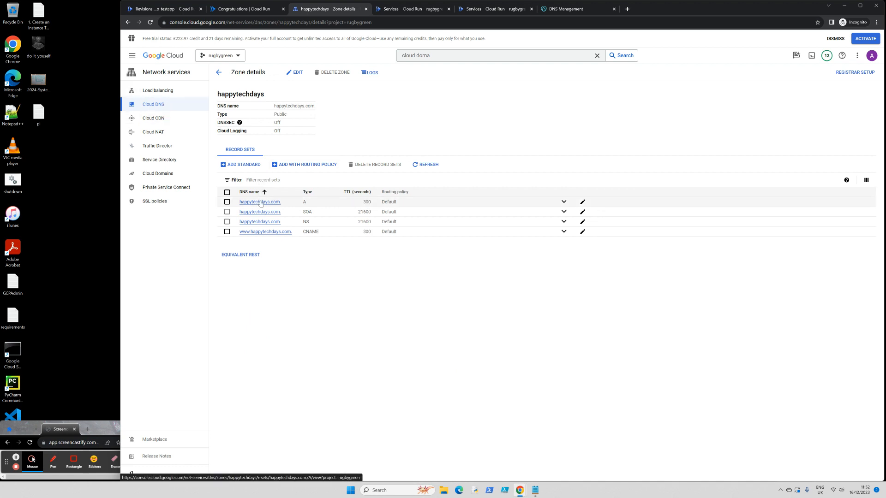
left_click(261, 202)
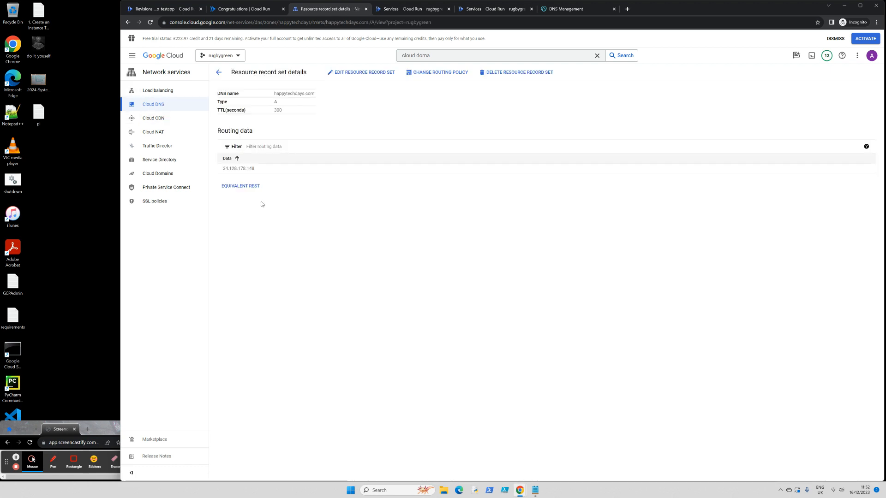
left_click(371, 75)
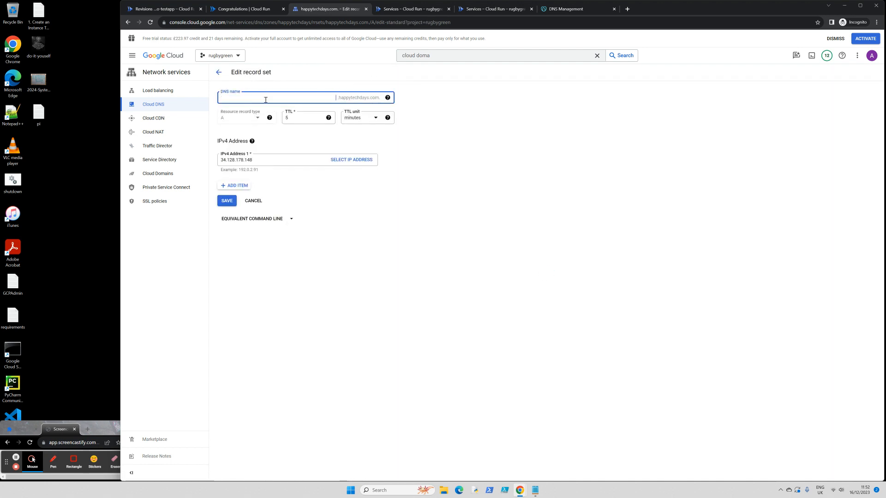
mouse_move(252, 141)
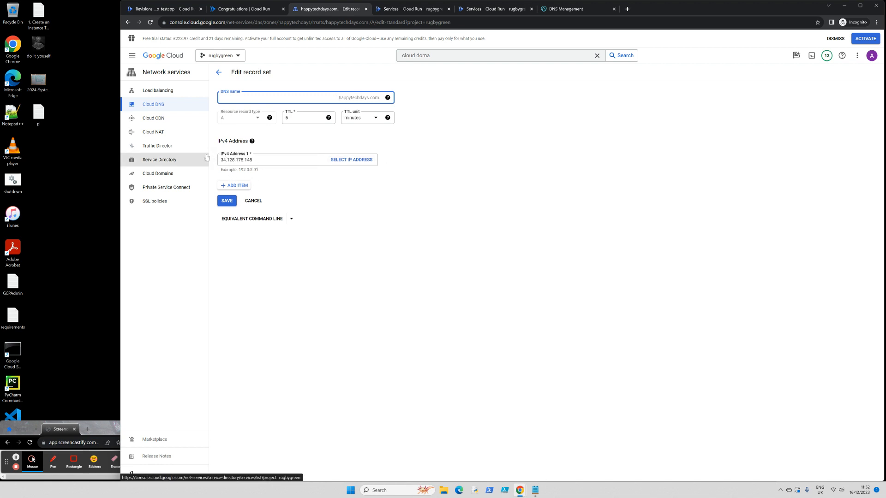
left_click(355, 162)
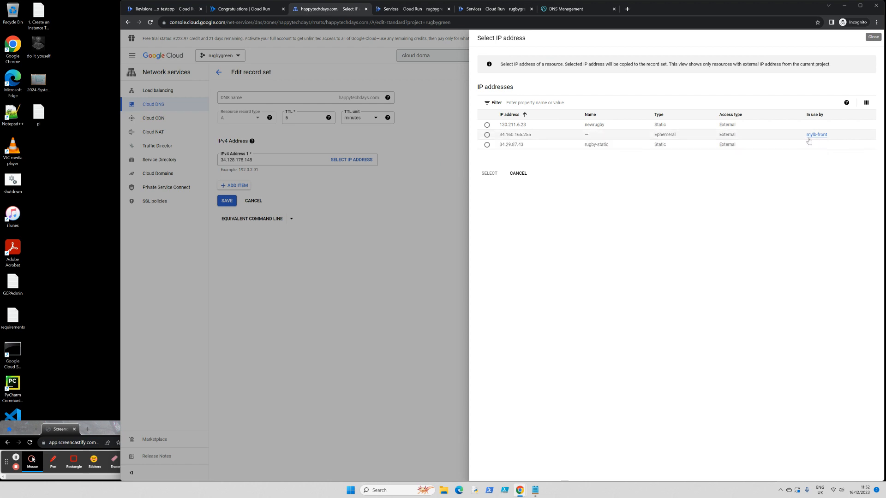
left_click(487, 136)
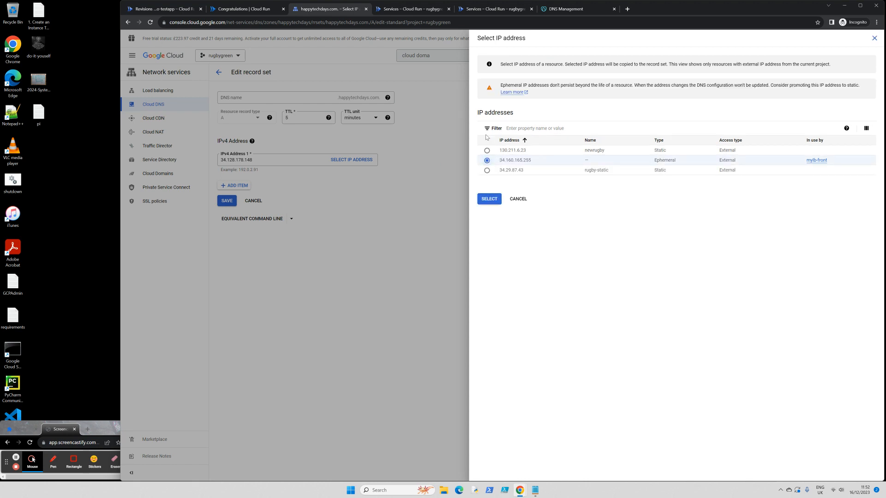
left_click(488, 199)
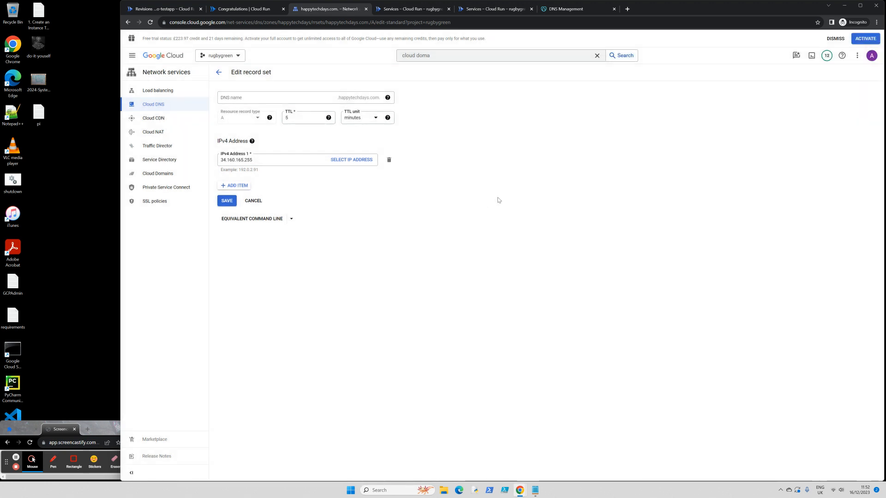
left_click(228, 200)
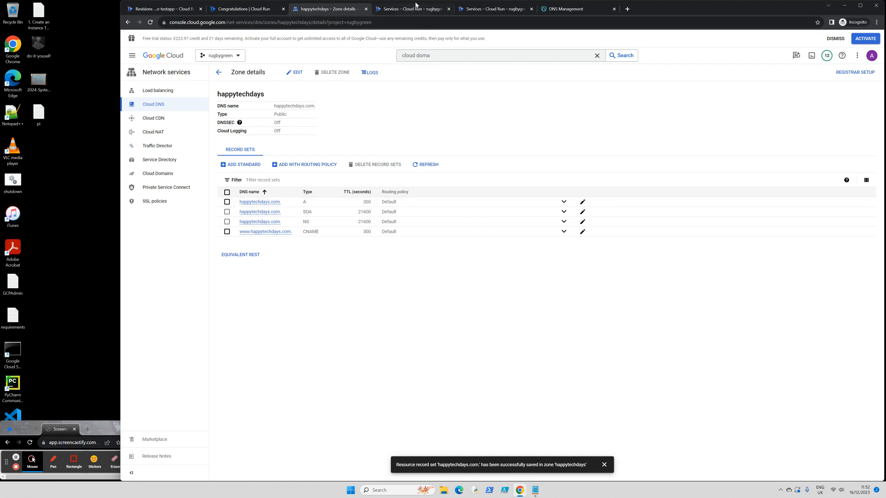
- Close the Cloud Run 'It's running!' tab, leaving the happytechdays zone records showing
left_click(485, 9)
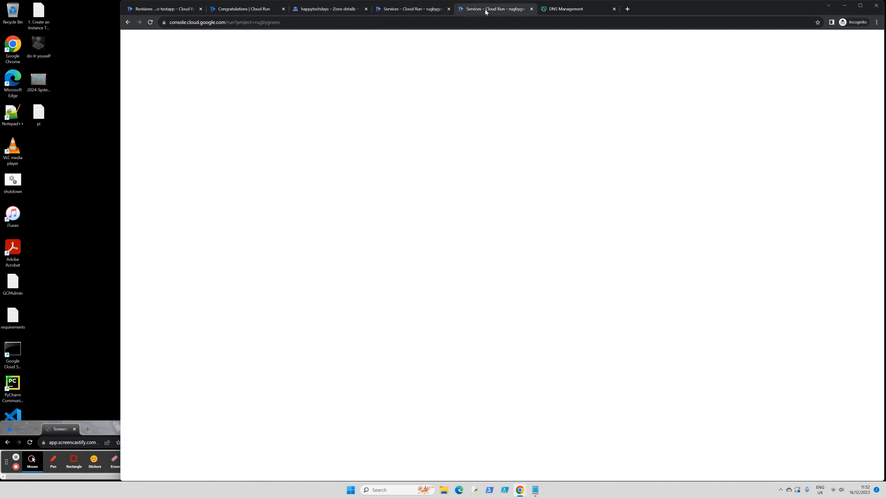
left_click(244, 9)
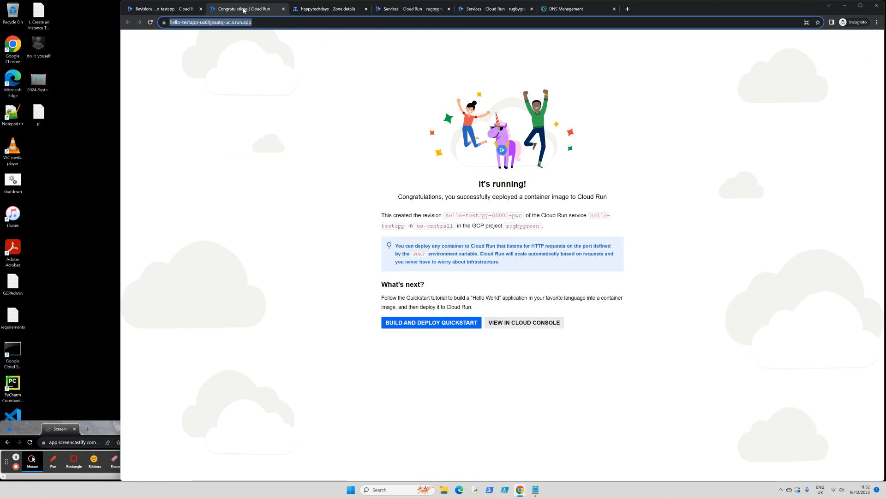
left_click(283, 9)
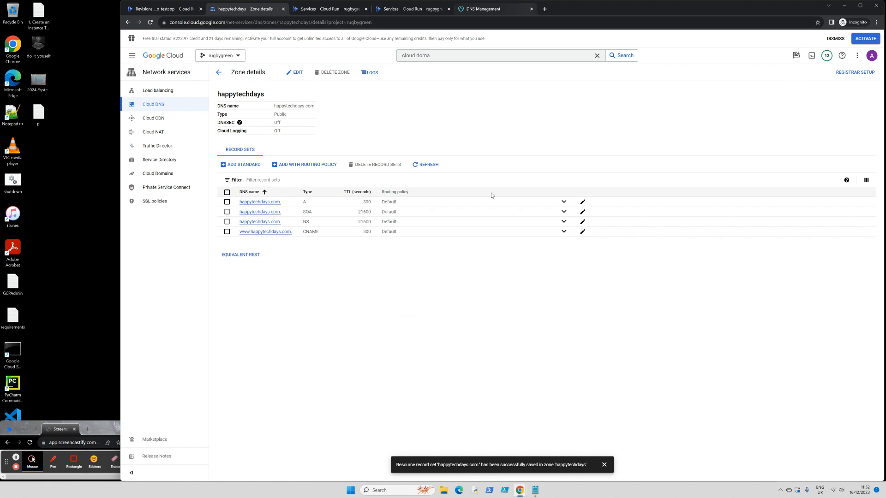
mouse_move(540, 494)
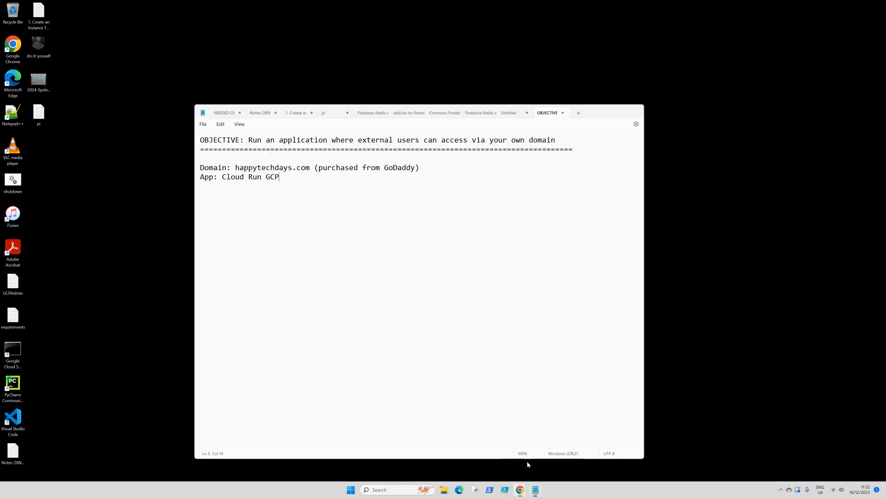
left_click(527, 462)
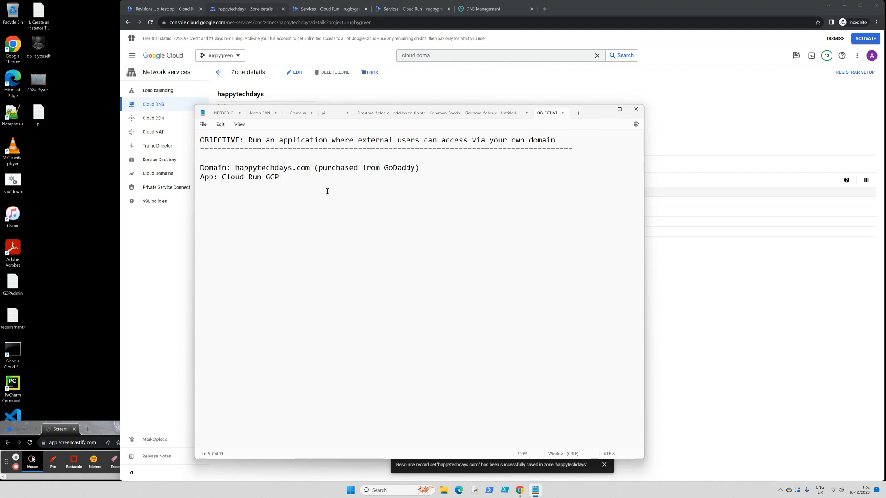
type("tp://www.techdays")
key("BackSpace")
key("BackSpace")
key("BackSpace")
key("BackSpace")
key("BackSpace")
key("BackSpace")
type("happytechday")
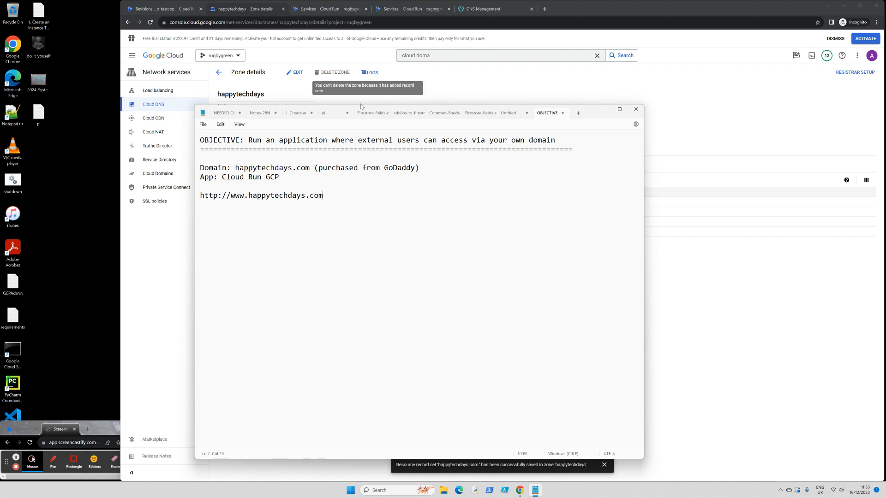
left_click_drag(586, 114, 765, 175)
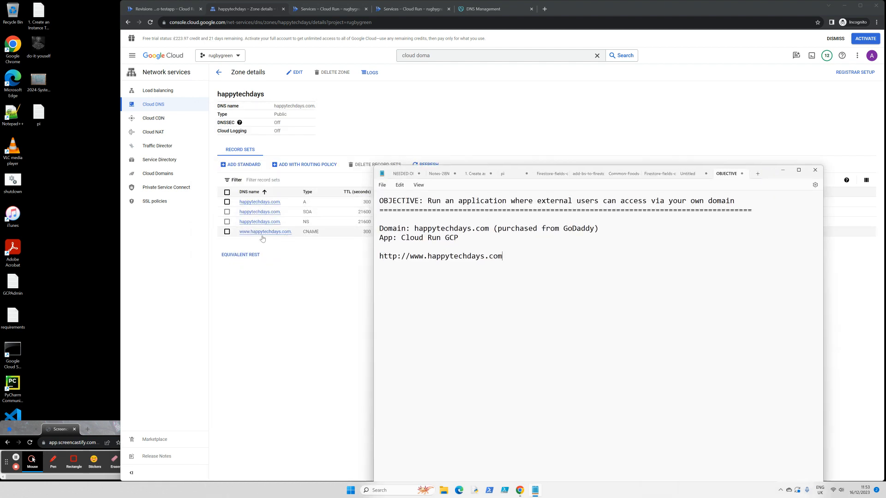
left_click_drag(505, 257, 380, 253)
right_click(398, 261)
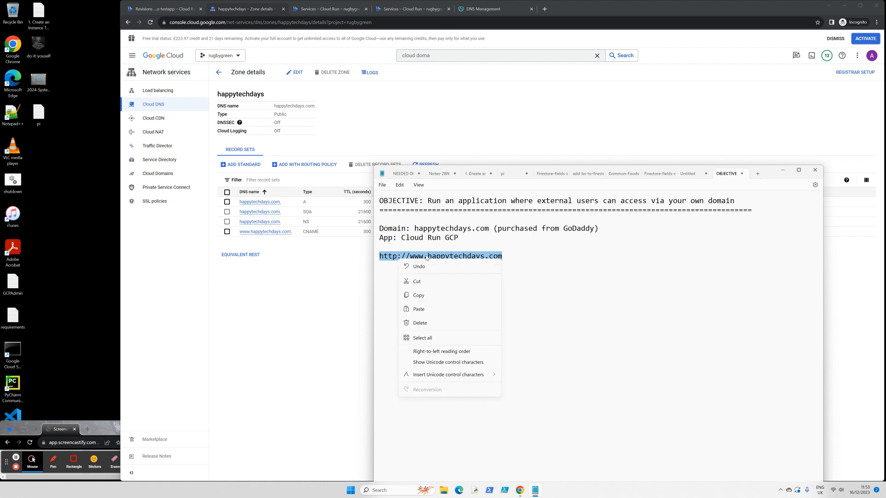
left_click(415, 295)
left_click(563, 32)
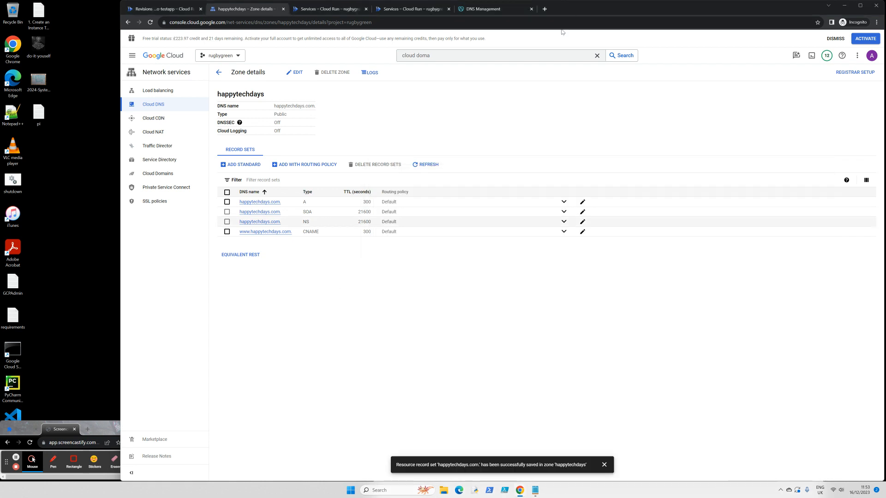
left_click(545, 8)
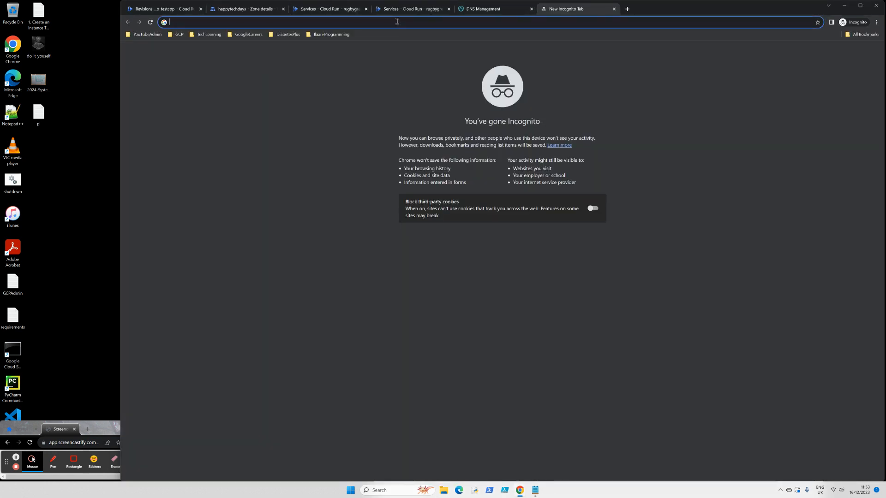
key("ctrl+v")
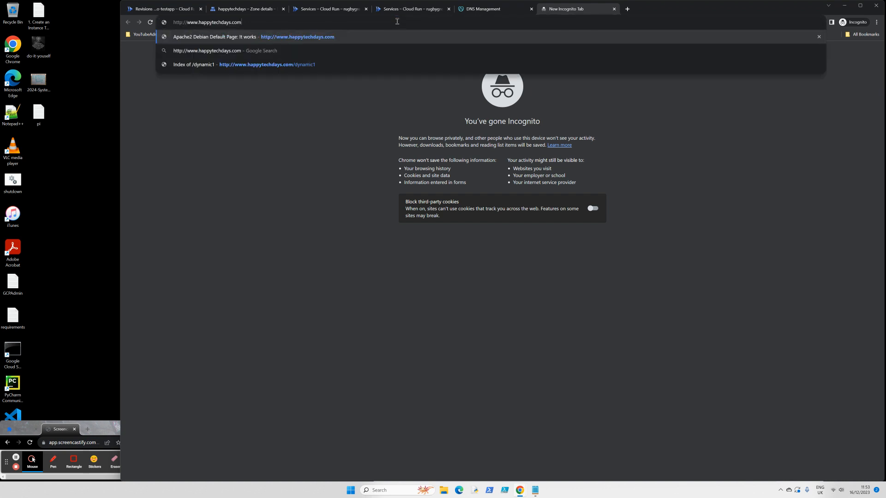
key("Return")
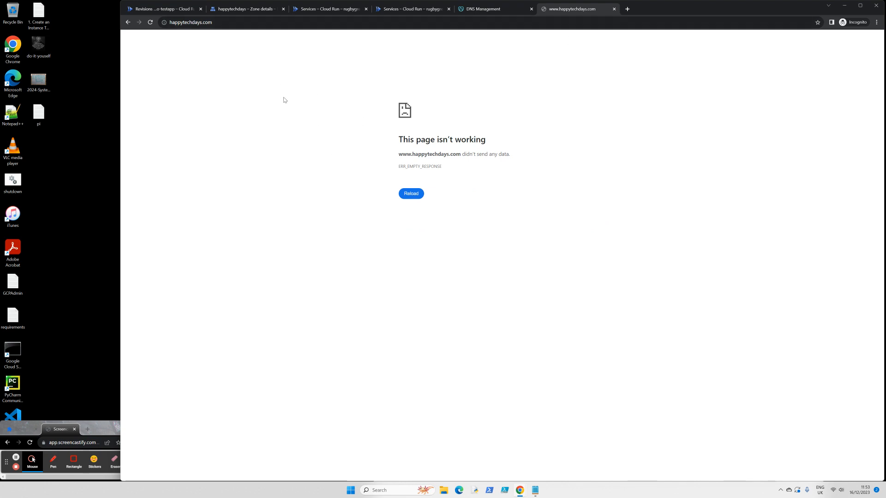
left_click_drag(669, 8, 674, 9)
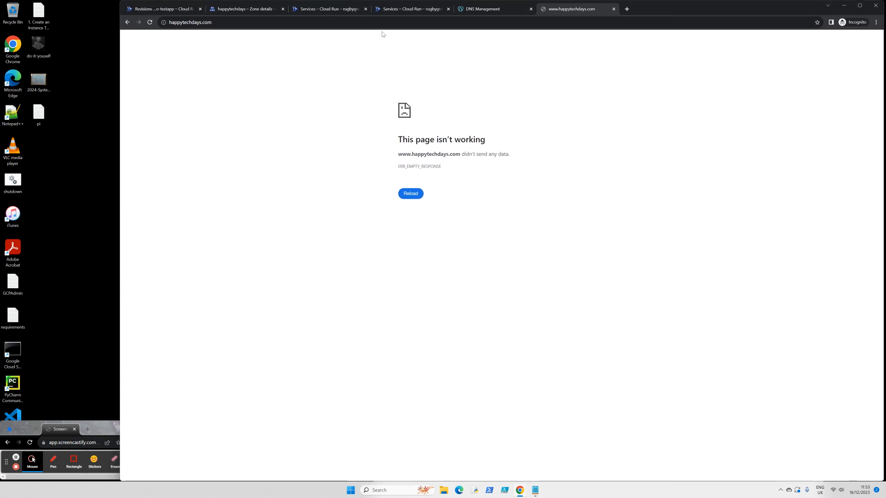
left_click(15, 457)
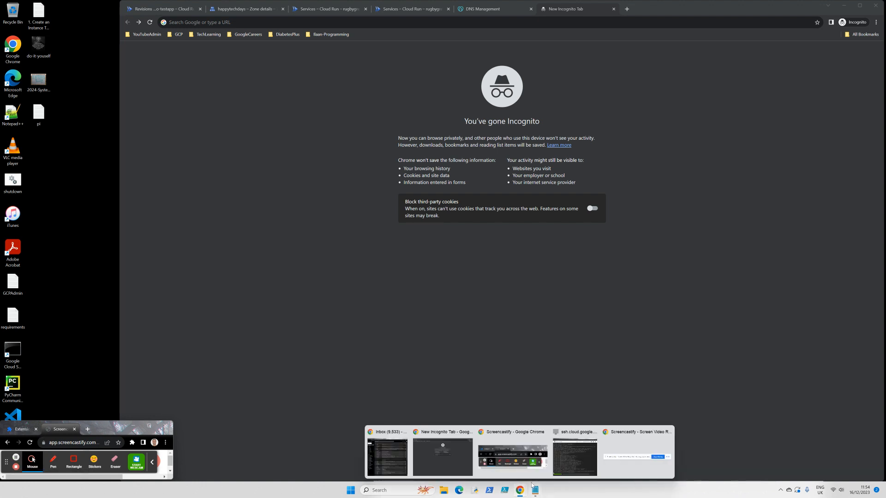
- Copy the URL from Notepad again and reload happytechdays.com, now showing the 'It's running!' page
left_click(535, 454)
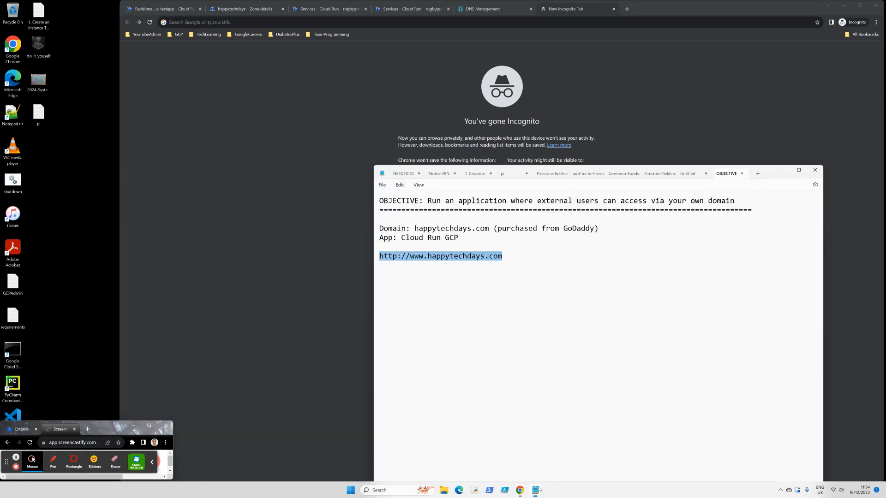
right_click(458, 260)
left_click(489, 292)
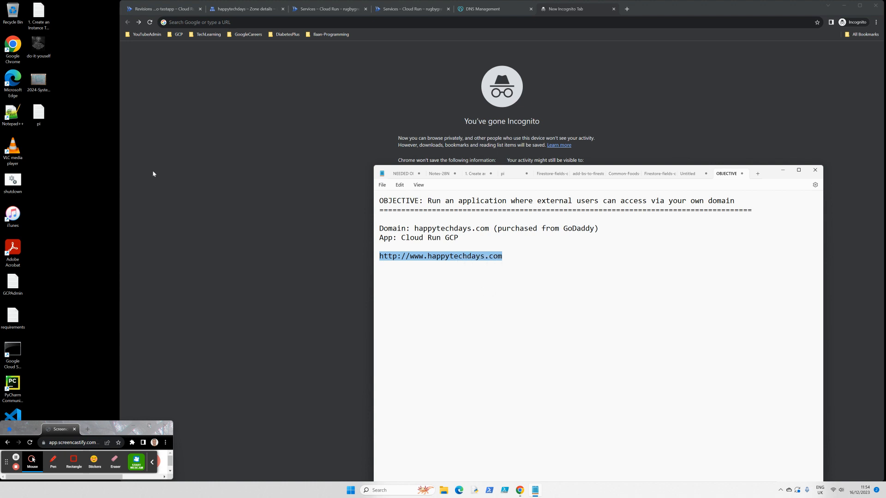
left_click(180, 21)
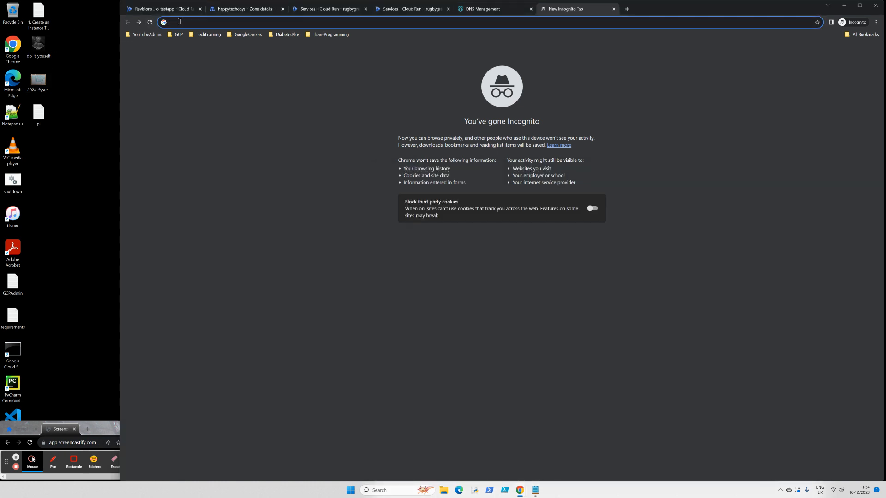
key("ctrl+v")
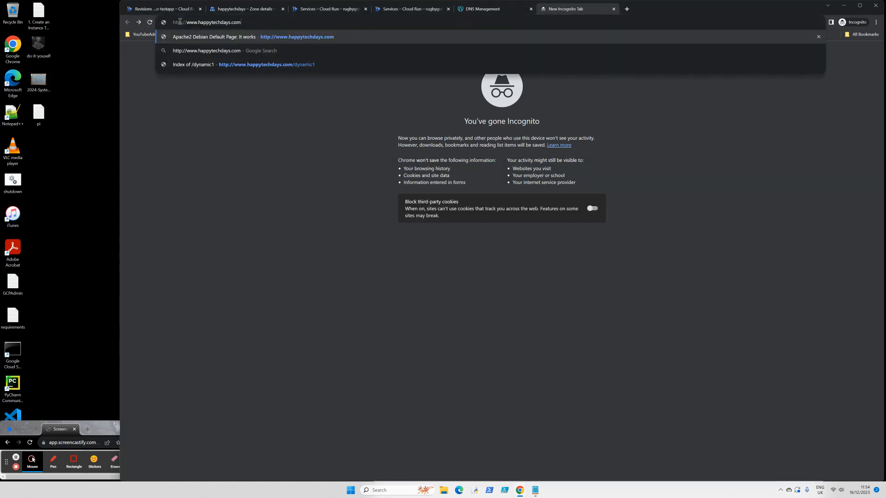
key("Return")
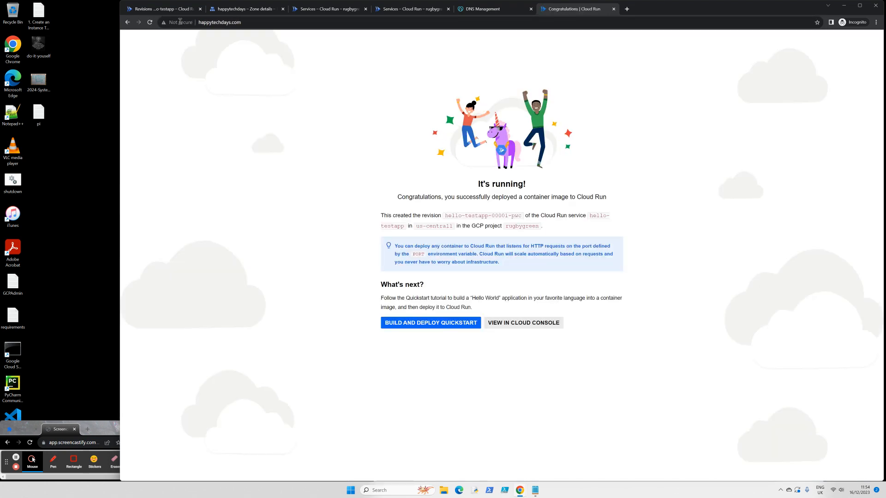